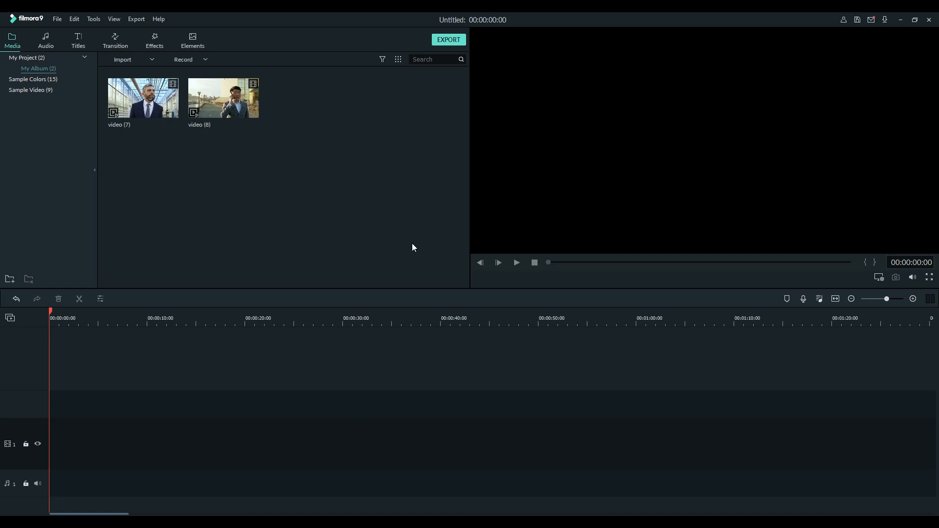
# Add video (7) at the start of video track 1 and match the project settings to the media.
pyautogui.moveTo(166, 103); pyautogui.dragTo(38, 442)
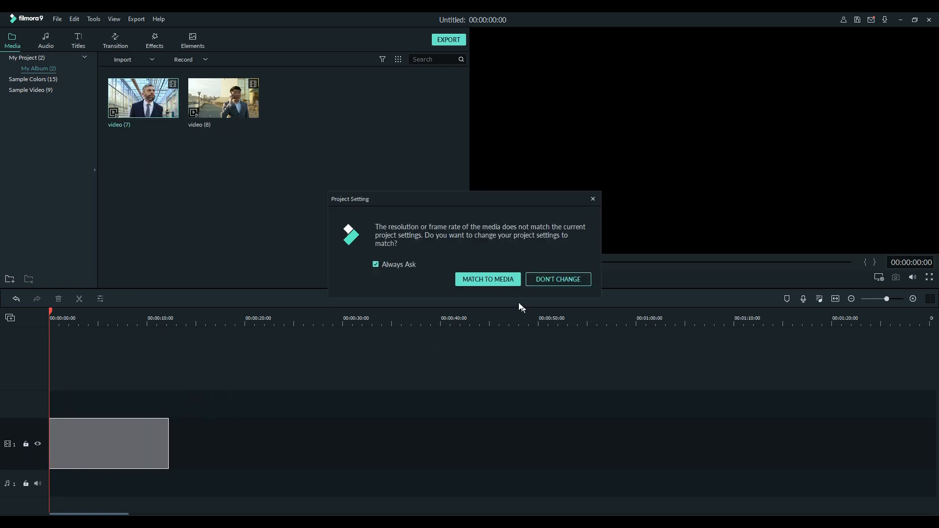
pyautogui.click(489, 279)
# Capture a snapshot of the frame at 00:00:03:00 and split the clip at that point.
pyautogui.press('space')
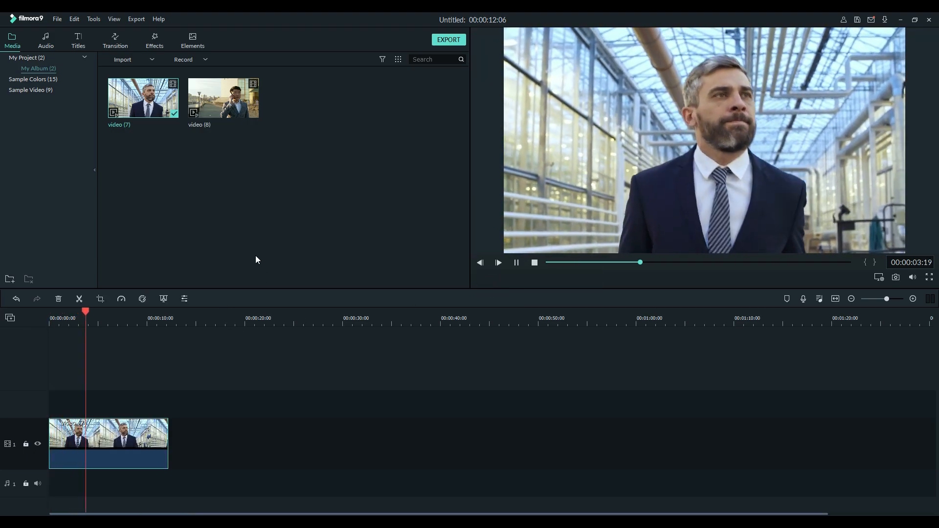
pyautogui.click(67, 320)
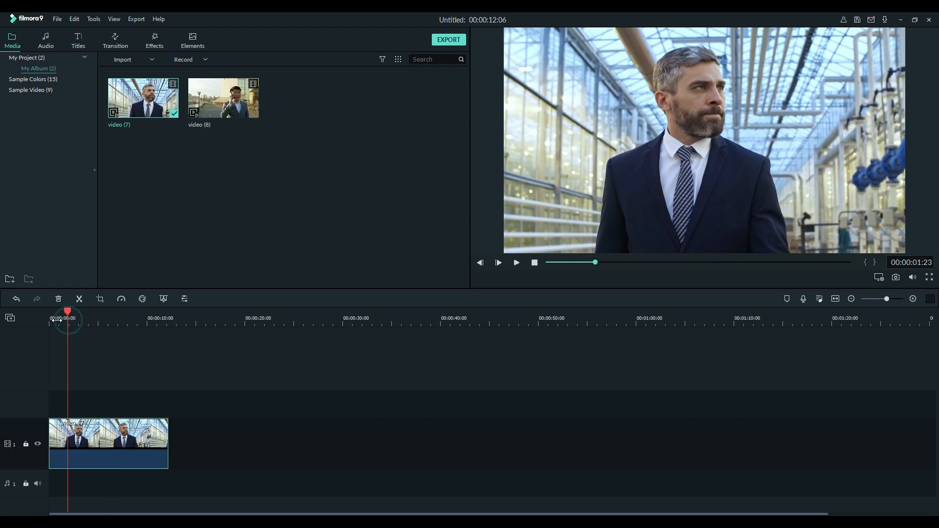
pyautogui.press('space')
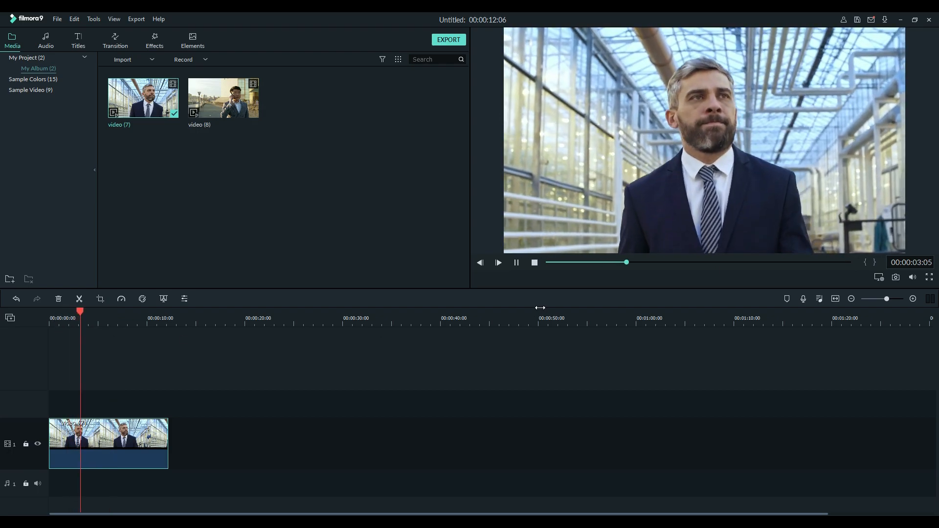
pyautogui.click(480, 263)
pyautogui.click(480, 264)
pyautogui.click(480, 263)
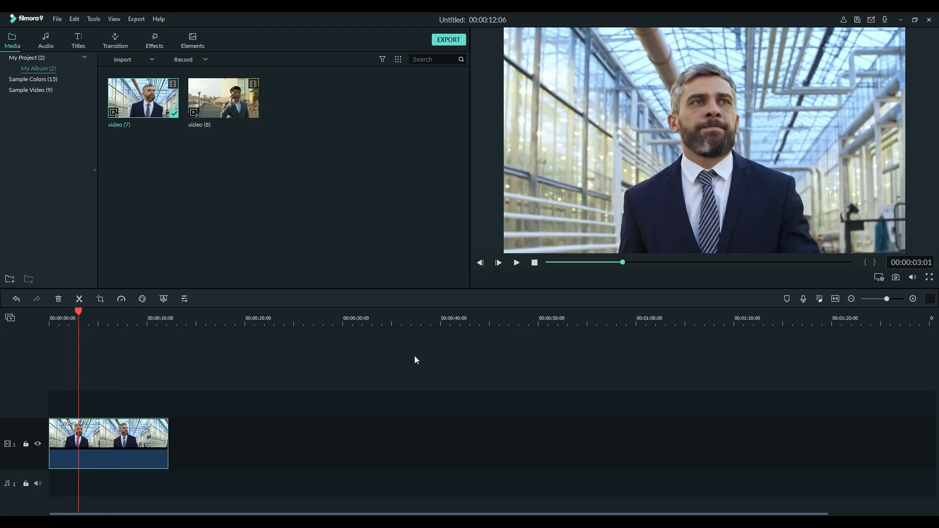
pyautogui.press('Left')
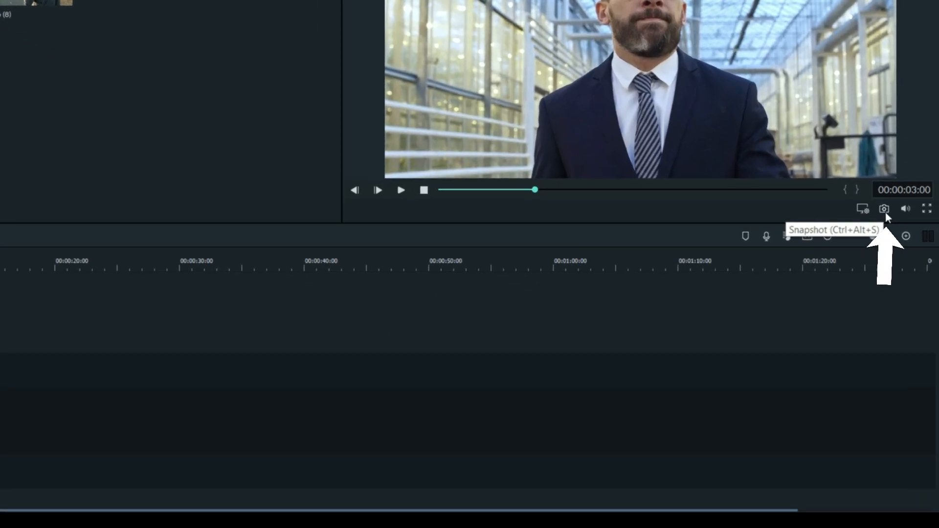
pyautogui.click(884, 209)
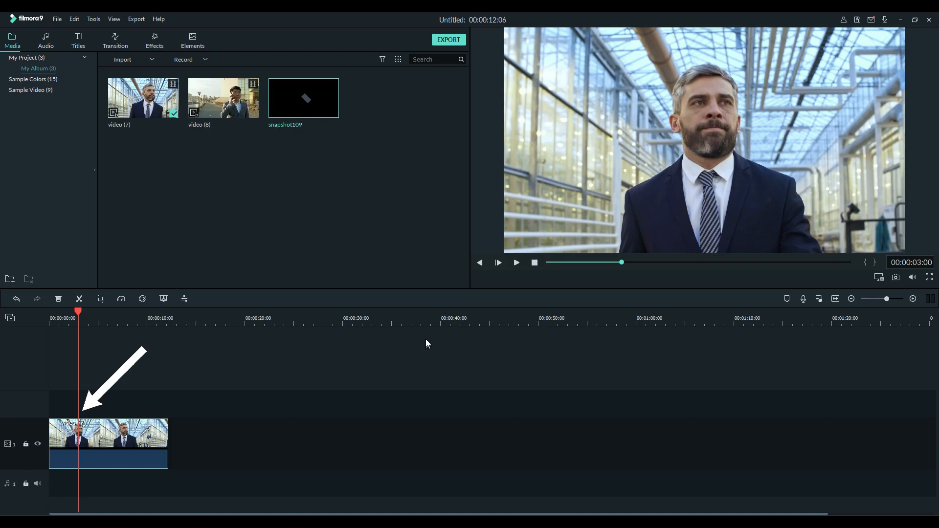
pyautogui.hotkey('ctrl', 'b')
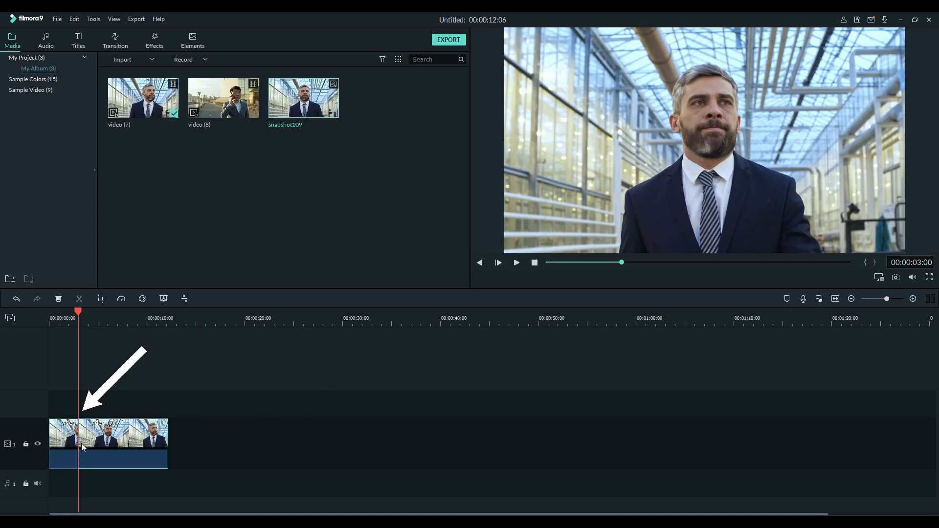
# Copy the file location of snapshot109 from its properties and close them.
pyautogui.rightClick(328, 111)
pyautogui.click(360, 254)
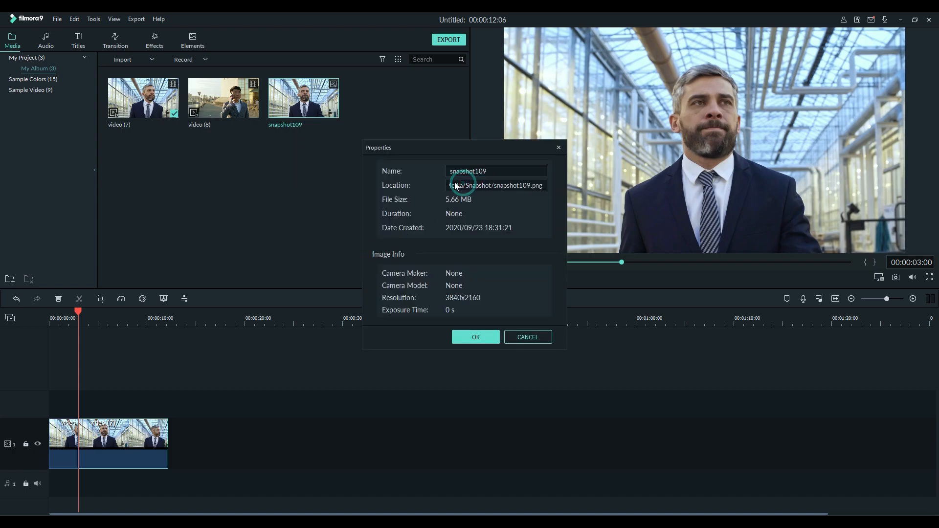
pyautogui.doubleClick(500, 190)
pyautogui.tripleClick(478, 187)
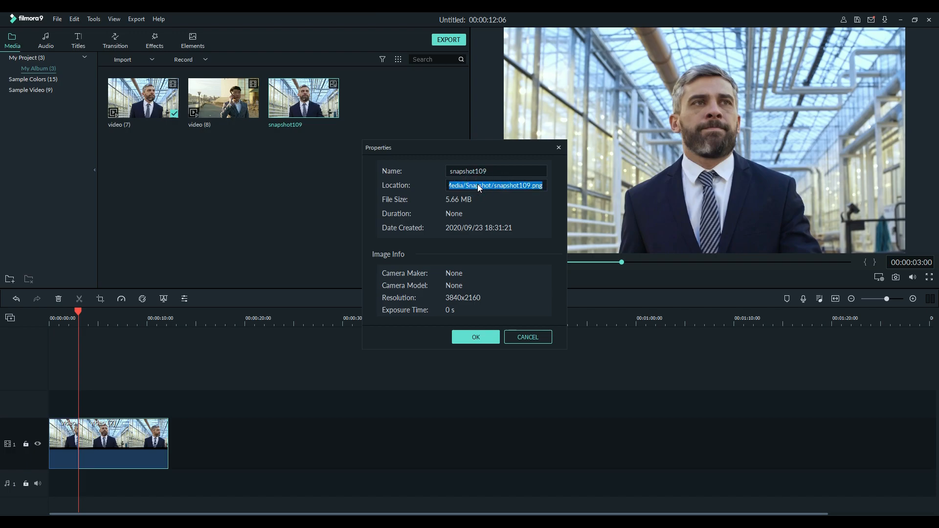
pyautogui.click(474, 337)
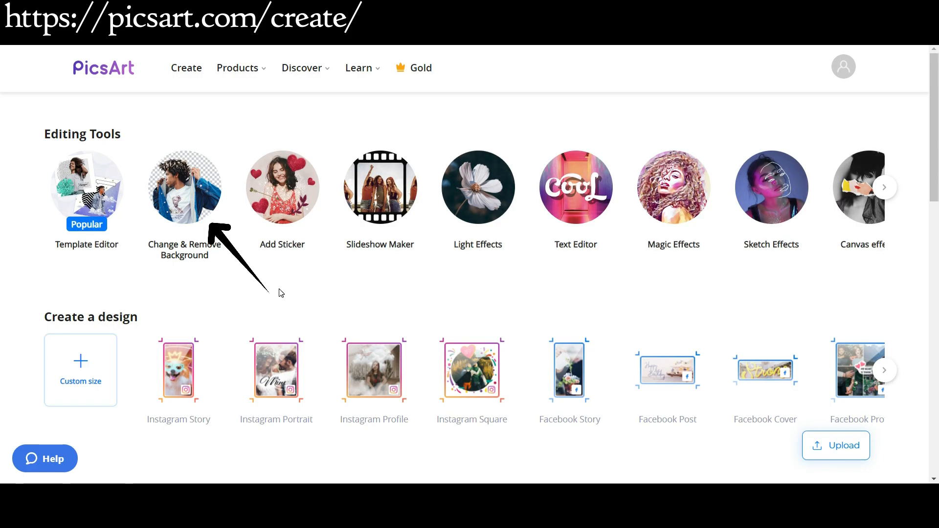
# Switch to PicsArt in the browser and upload snapshot109.png from the User Media/Snapshot folder into the Change & Remove Background tool.
pyautogui.click(197, 184)
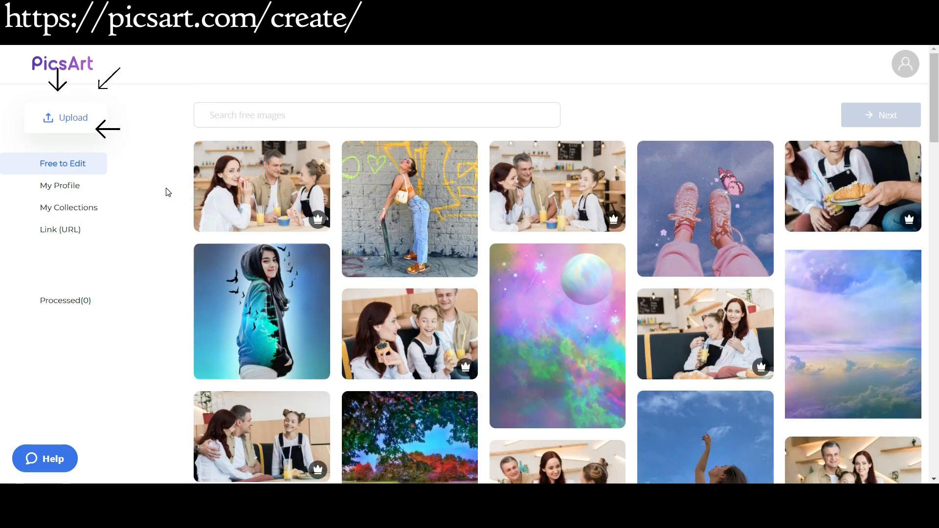
pyautogui.click(81, 120)
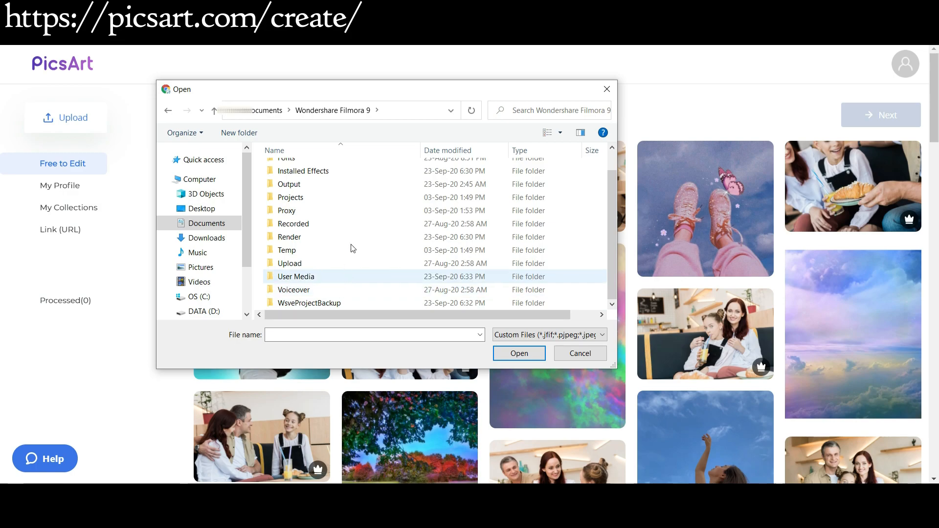
pyautogui.click(391, 110)
pyautogui.hotkey('ctrl', 'v')
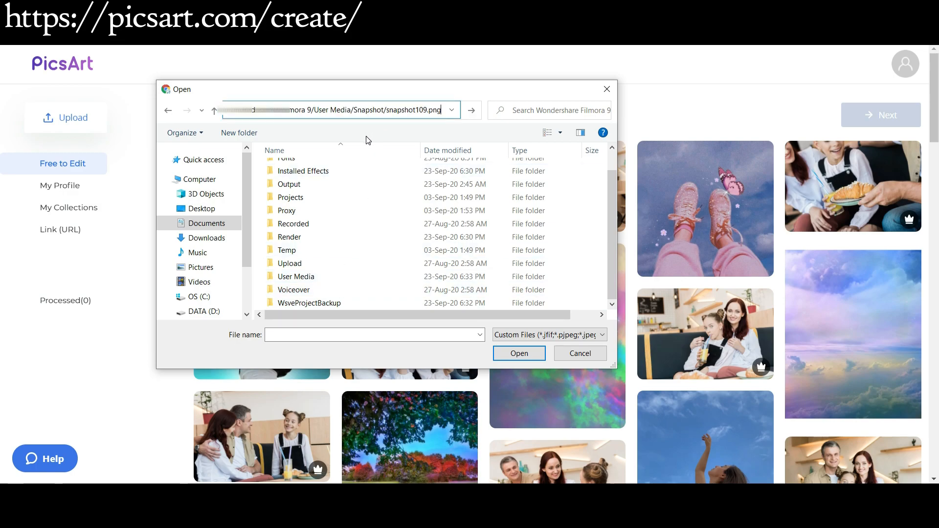
pyautogui.moveTo(390, 112); pyautogui.dragTo(487, 115)
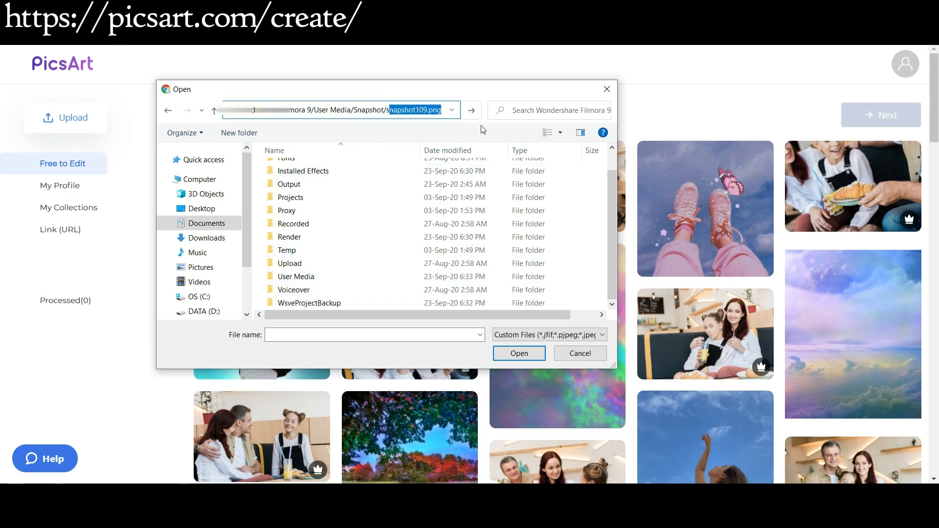
pyautogui.press('BackSpace')
pyautogui.press('BackSpace')
pyautogui.press('Return')
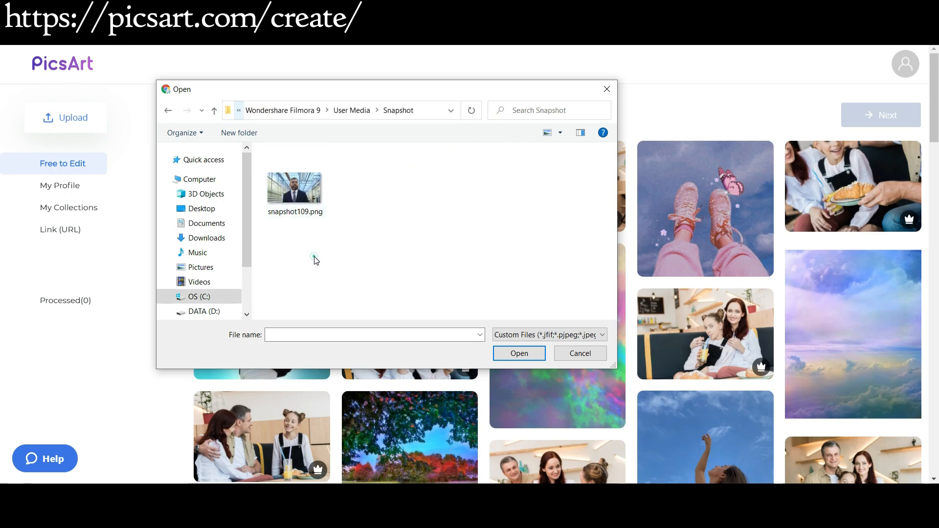
pyautogui.doubleClick(296, 201)
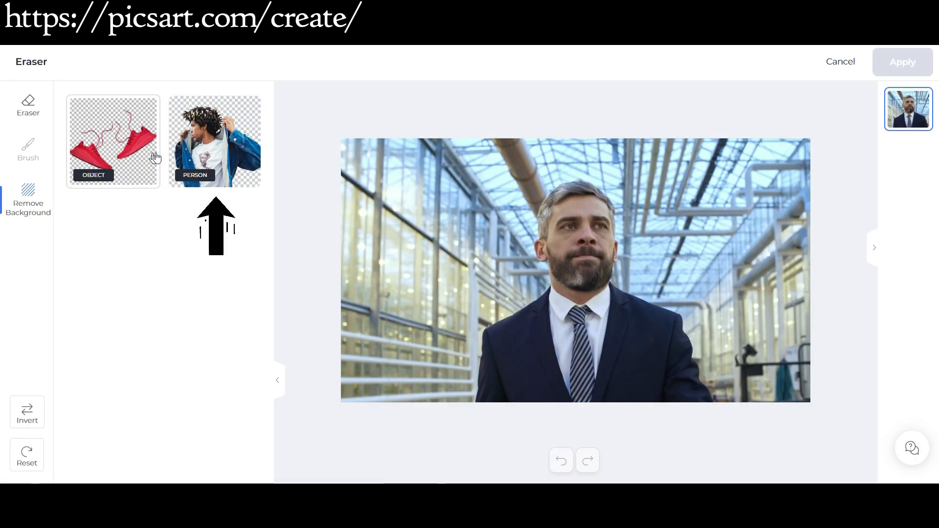
# Remove the background with the Person option, erase the leftover remnants around the man with eraser size up to 100, and apply the cutout.
pyautogui.click(219, 137)
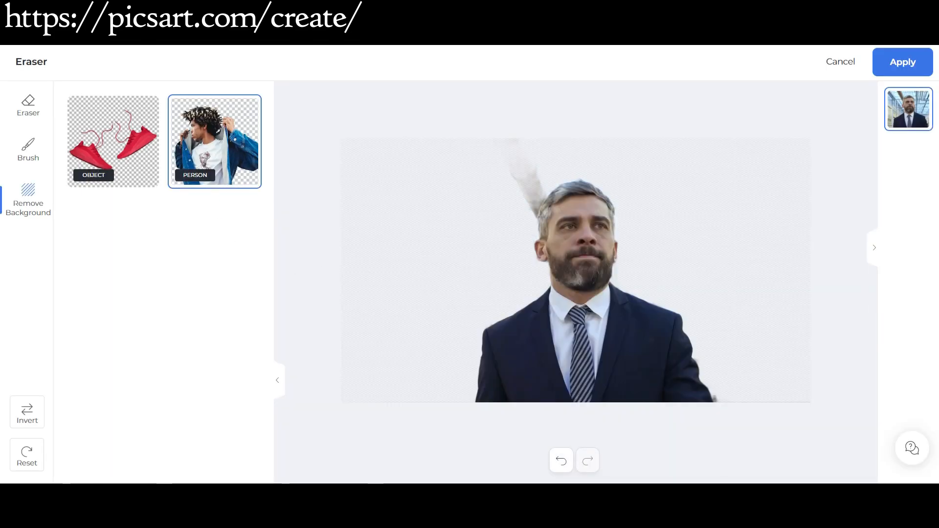
pyautogui.moveTo(509, 149)
pyautogui.mouseDown()
pyautogui.moveTo(552, 150)
pyautogui.moveTo(550, 136)
pyautogui.moveTo(522, 157)
pyautogui.moveTo(530, 164)
pyautogui.moveTo(521, 189)
pyautogui.moveTo(541, 172)
pyautogui.moveTo(530, 215)
pyautogui.moveTo(521, 163)
pyautogui.mouseUp()
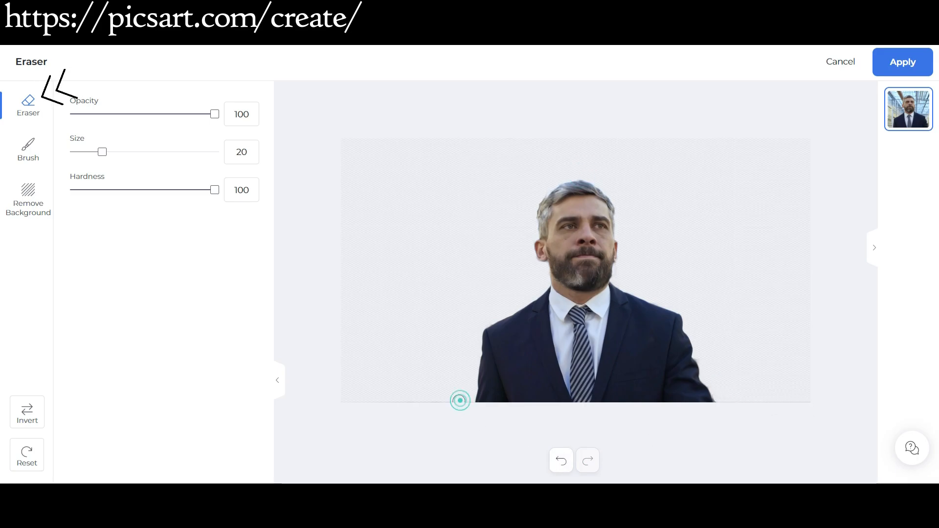
pyautogui.moveTo(103, 152); pyautogui.dragTo(217, 151)
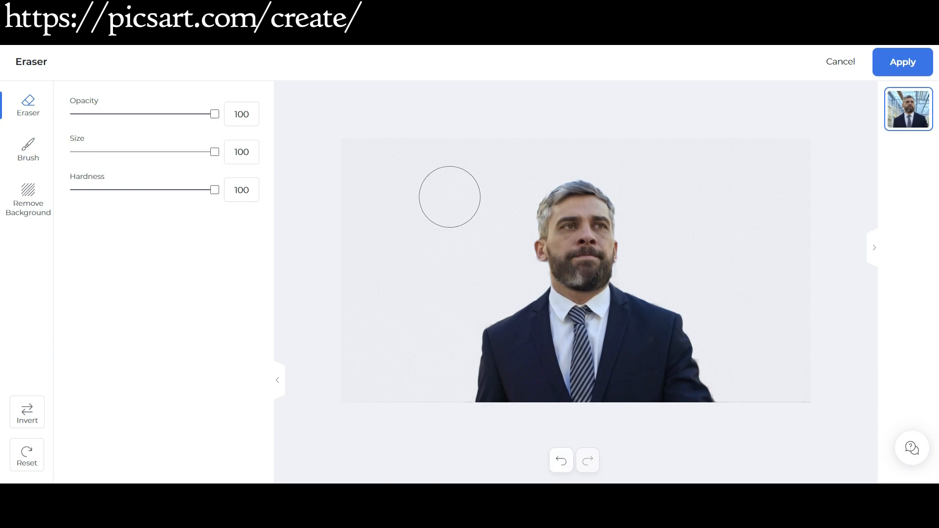
pyautogui.moveTo(107, 152); pyautogui.dragTo(85, 155)
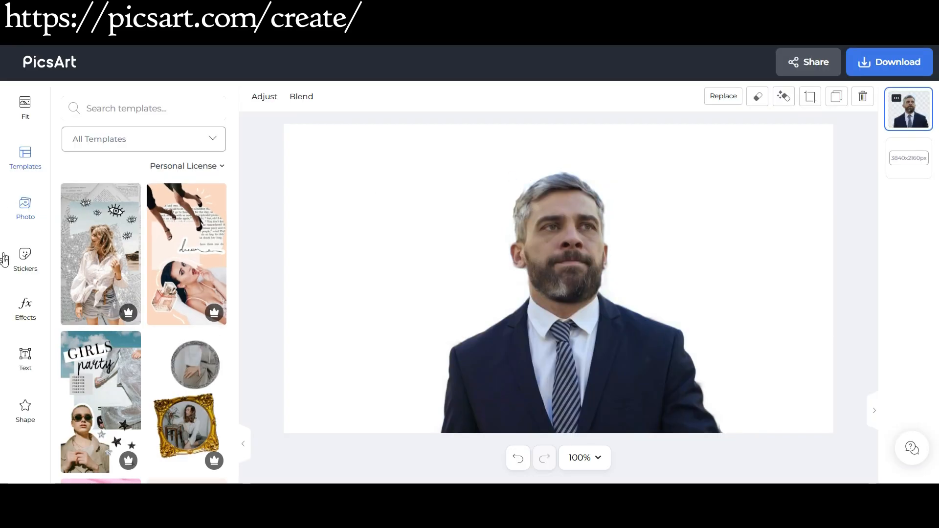
# Fill the background layer behind the man with bright green #00FF04.
pyautogui.click(316, 153)
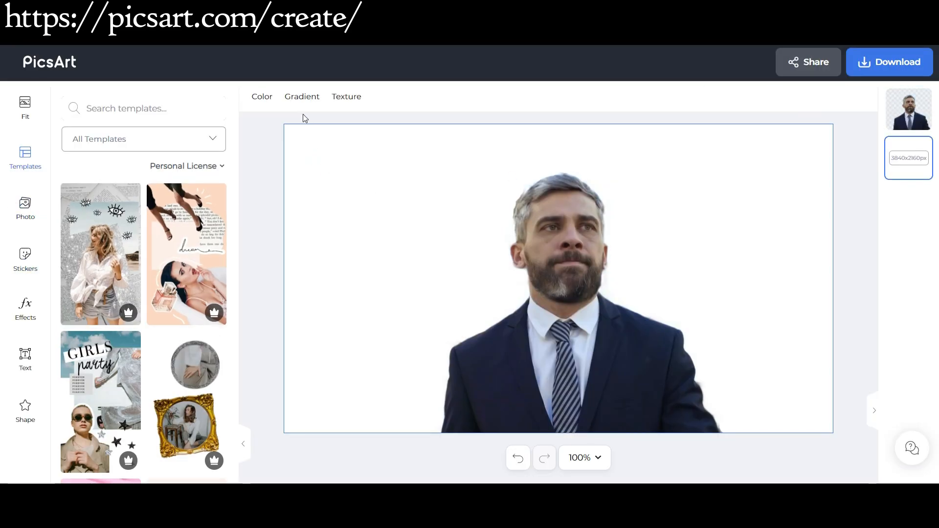
pyautogui.click(322, 165)
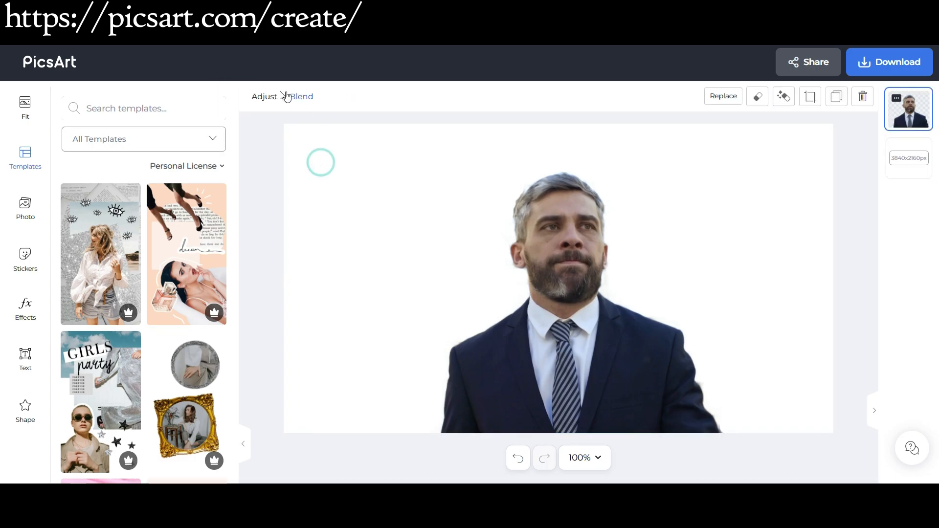
pyautogui.click(318, 183)
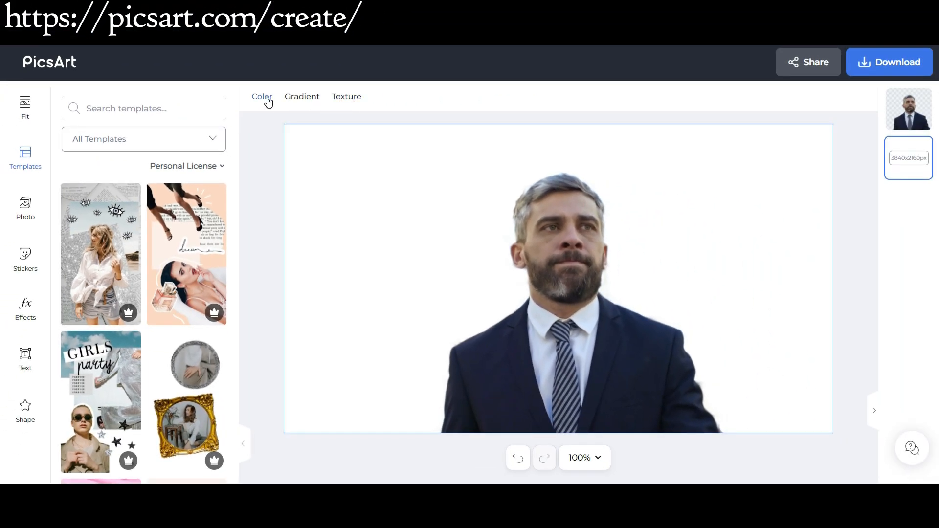
pyautogui.click(366, 96)
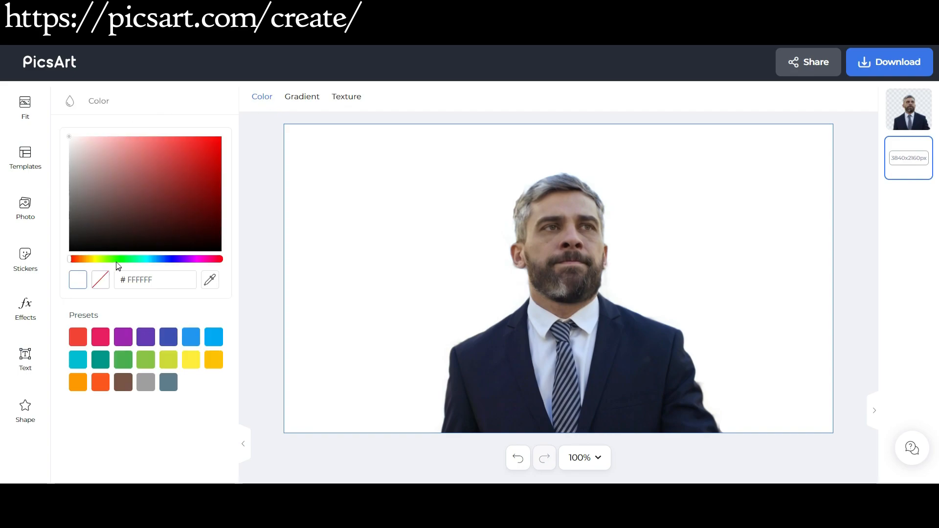
pyautogui.click(121, 259)
pyautogui.click(123, 360)
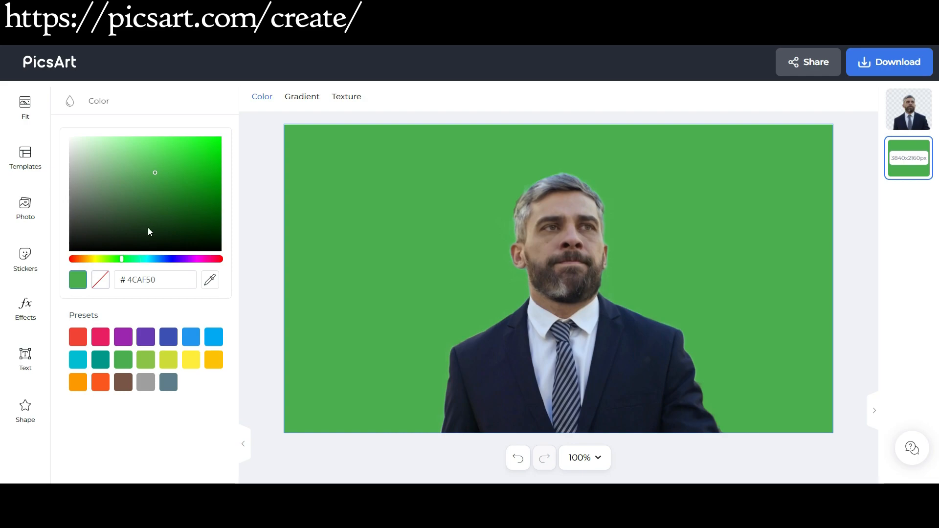
pyautogui.moveTo(157, 170); pyautogui.dragTo(275, 122)
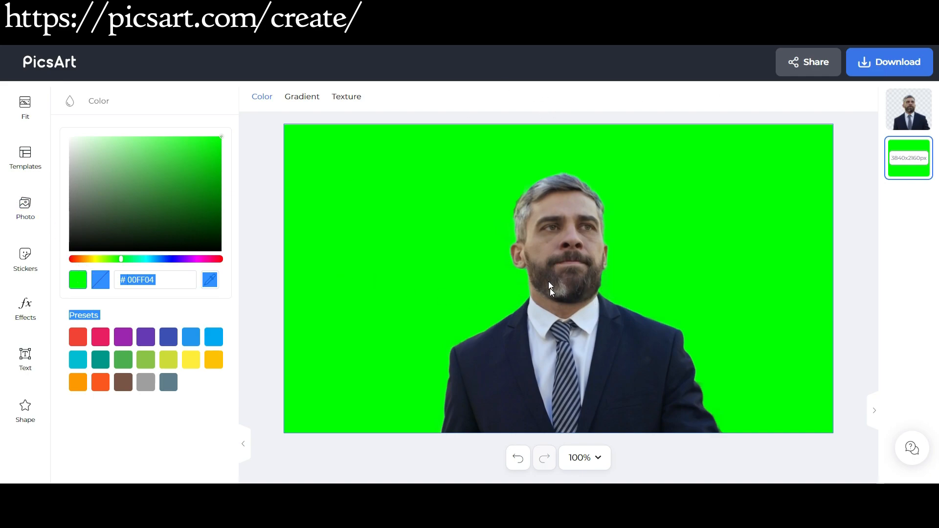
# Apply the Soul effect from Magic Effects to the man's photo and set its blend mode to Soft Light.
pyautogui.click(562, 302)
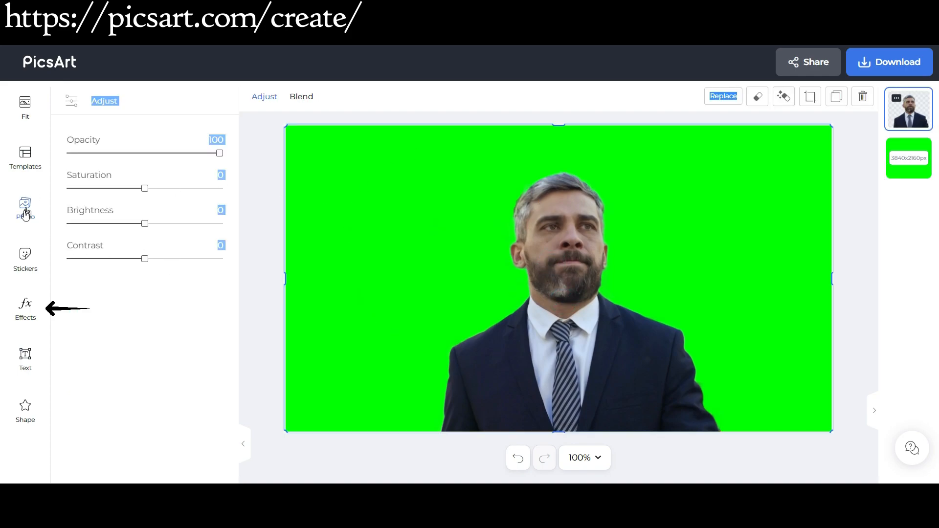
pyautogui.click(23, 311)
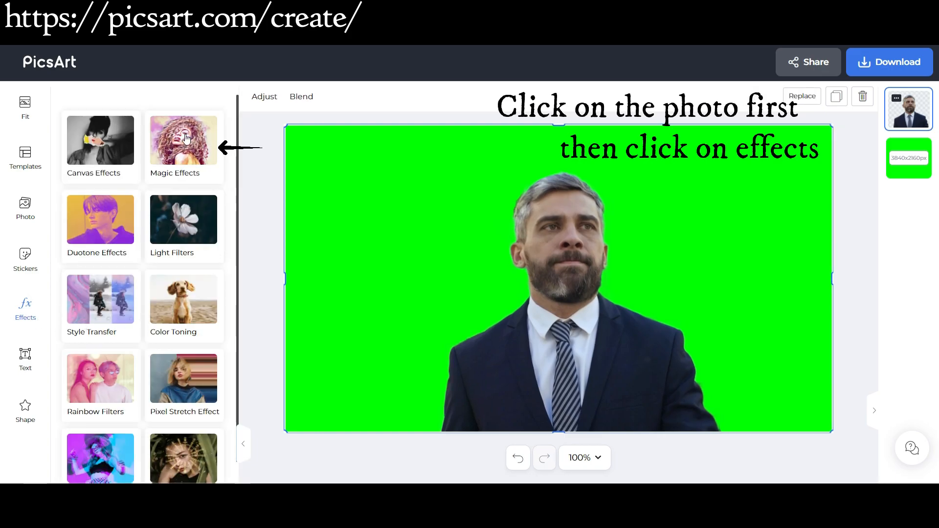
pyautogui.click(188, 139)
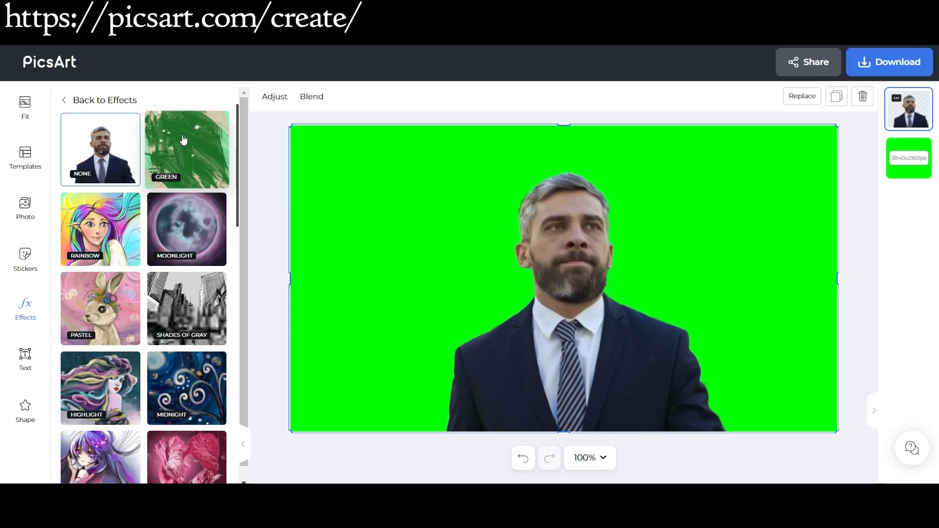
pyautogui.scroll(-4, 137, 330)
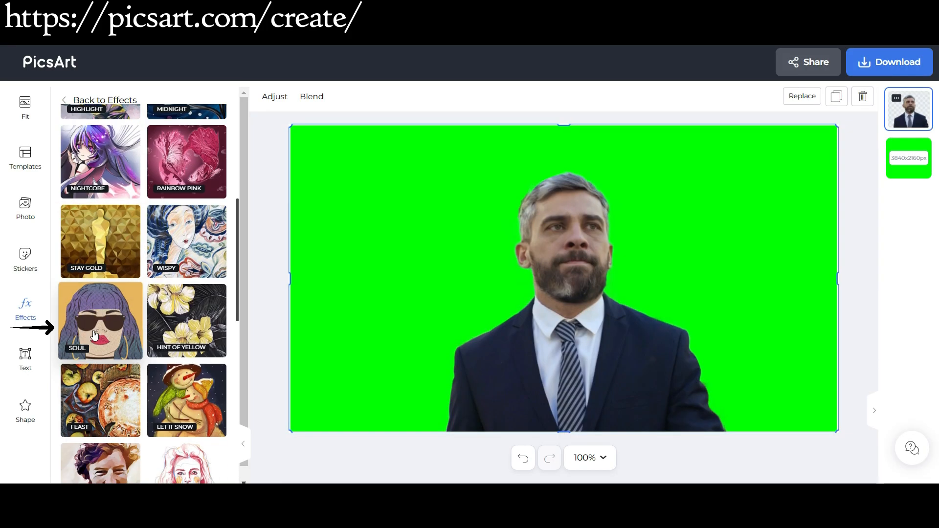
pyautogui.click(94, 321)
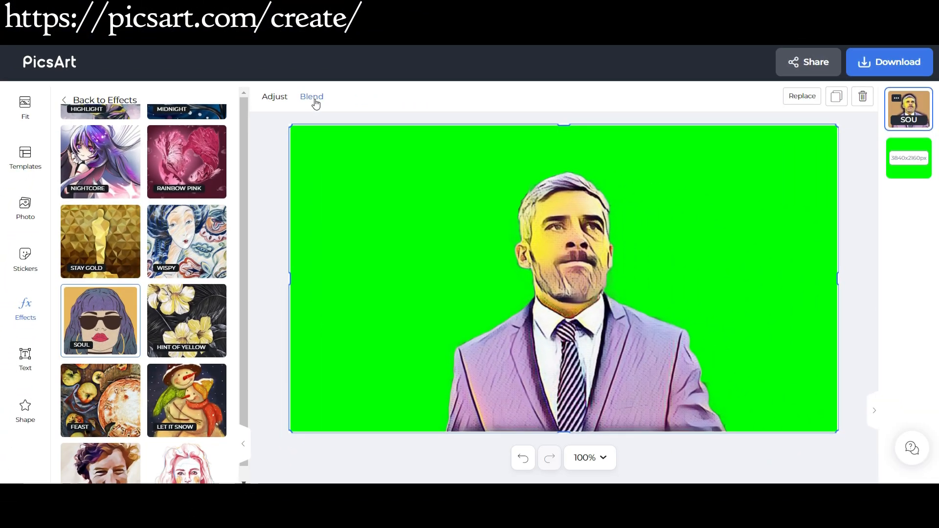
pyautogui.click(502, 103)
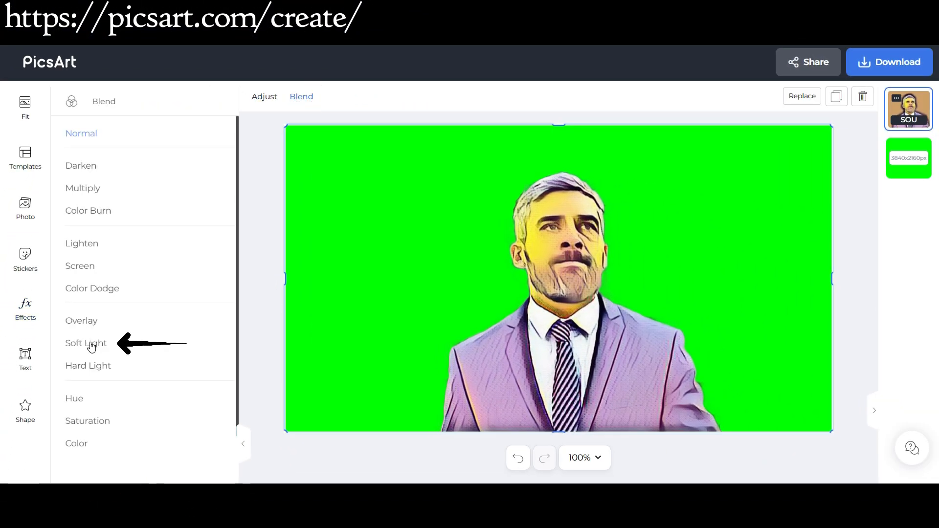
pyautogui.click(89, 344)
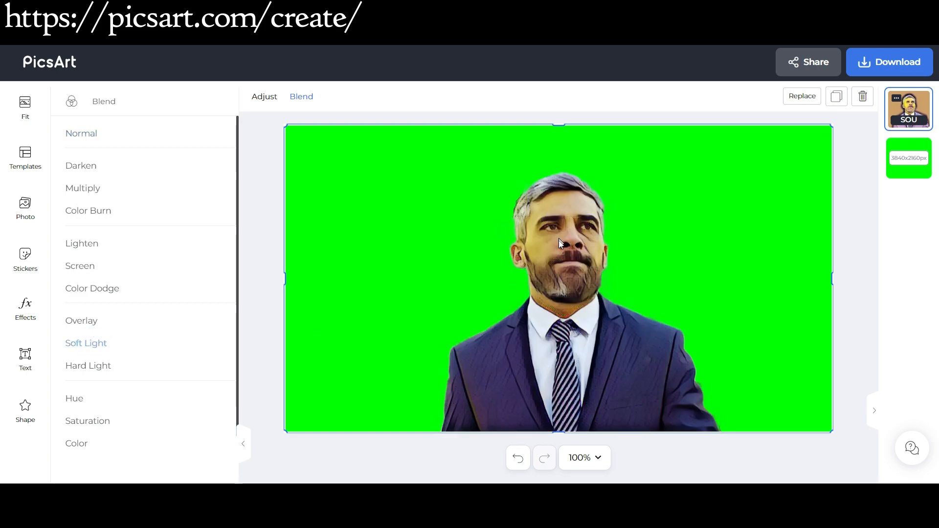
# Adjust the man's photo to Fade 21, Saturation 100 and Contrast 100.
pyautogui.click(261, 101)
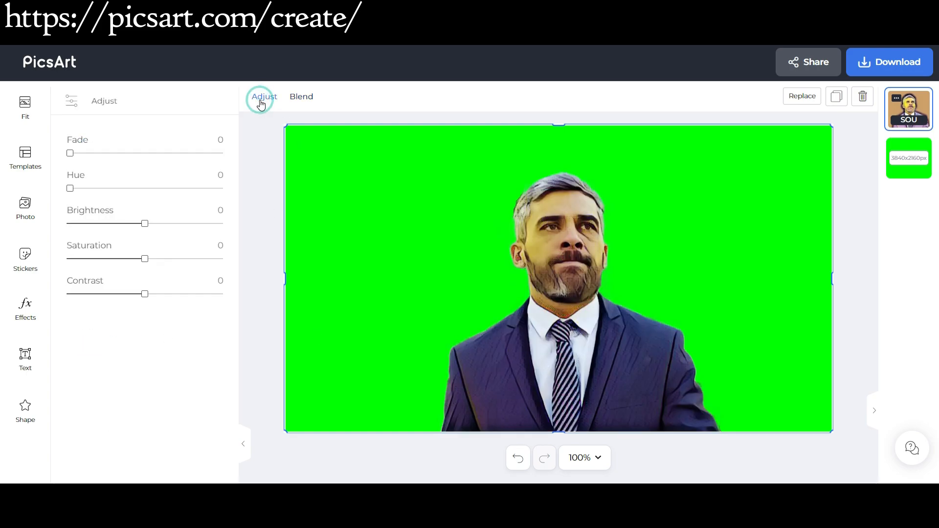
pyautogui.moveTo(71, 155); pyautogui.dragTo(101, 154)
pyautogui.moveTo(149, 263); pyautogui.dragTo(252, 267)
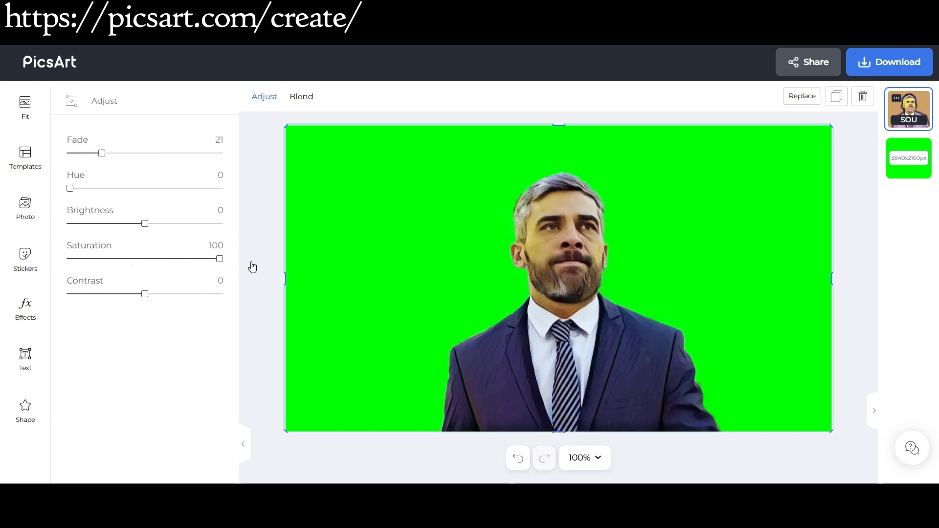
pyautogui.moveTo(145, 296); pyautogui.dragTo(226, 300)
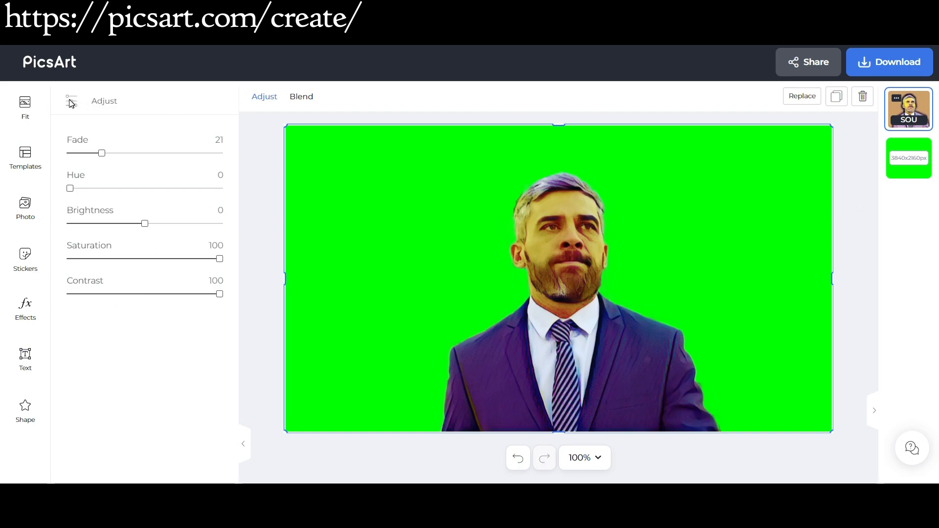
# Download the image as a PNG file named "person 1".
pyautogui.click(875, 62)
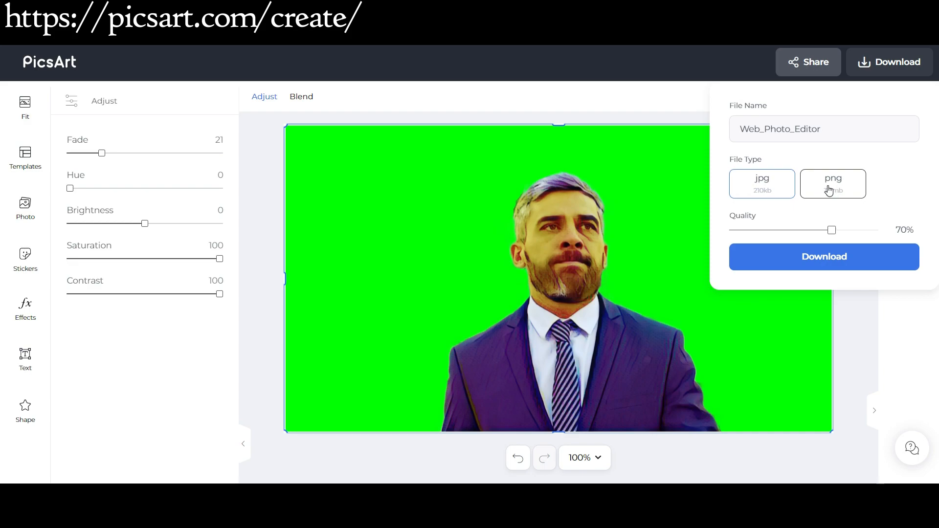
pyautogui.click(832, 185)
pyautogui.click(838, 130)
pyautogui.moveTo(826, 130); pyautogui.dragTo(727, 130)
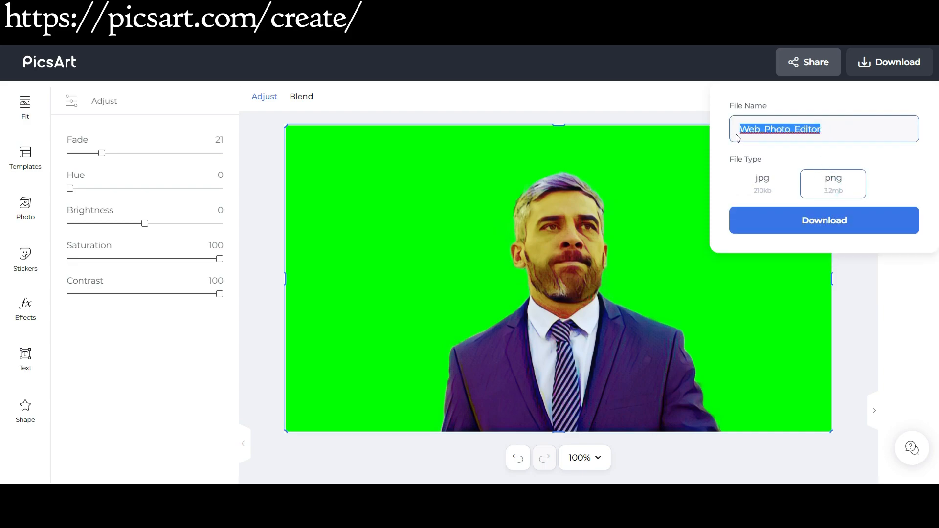
pyautogui.write('person 1')
pyautogui.click(802, 219)
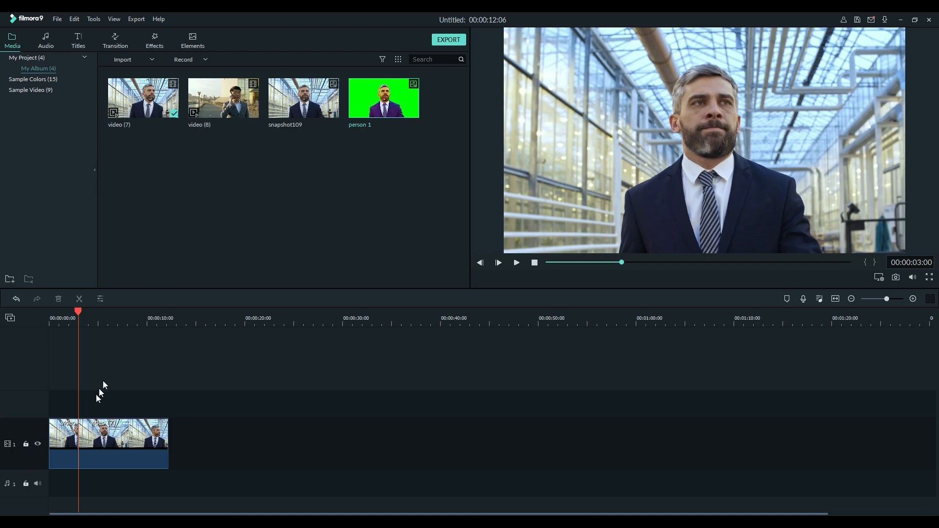
# Switch to Filmora, shift the second video (7) segment to about 17 s, and stack person 1 on track 2 over the wallpaper image at 00:00:03:00.
pyautogui.moveTo(116, 461); pyautogui.dragTo(172, 445)
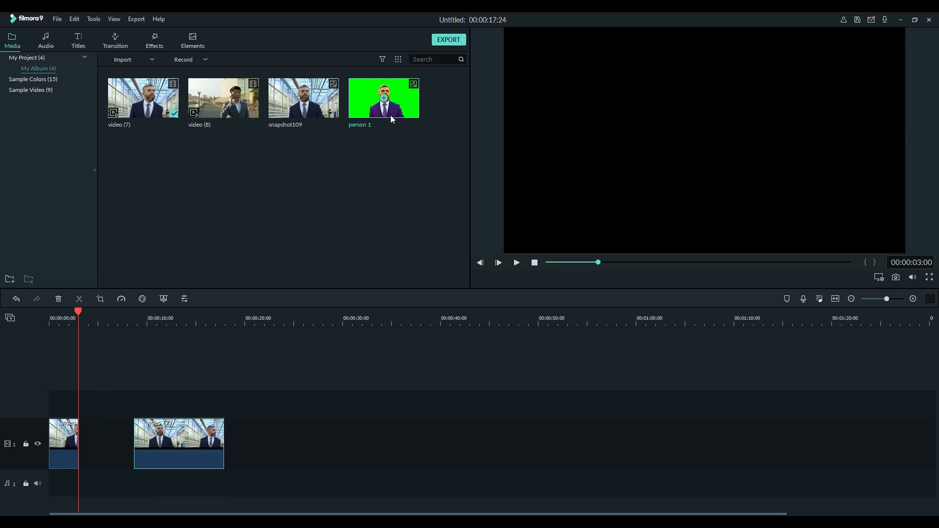
pyautogui.moveTo(190, 442); pyautogui.dragTo(273, 441)
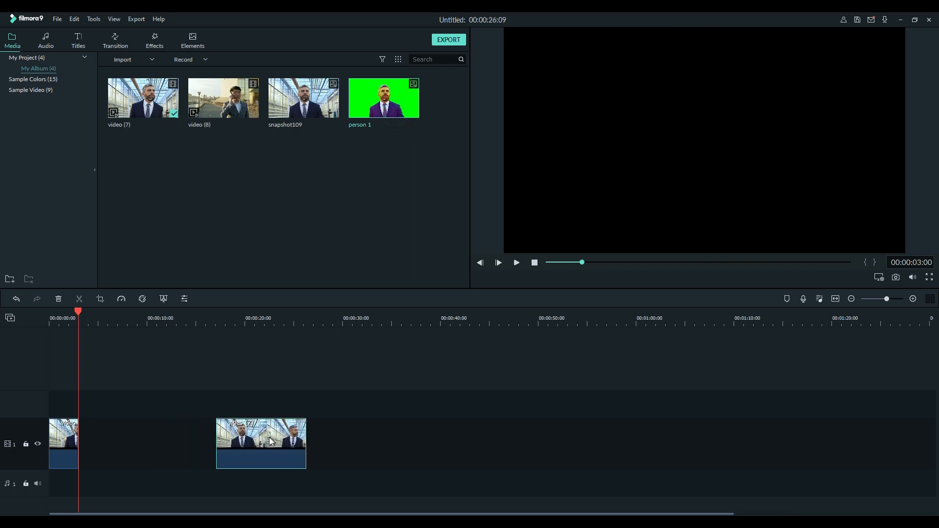
pyautogui.doubleClick(390, 100)
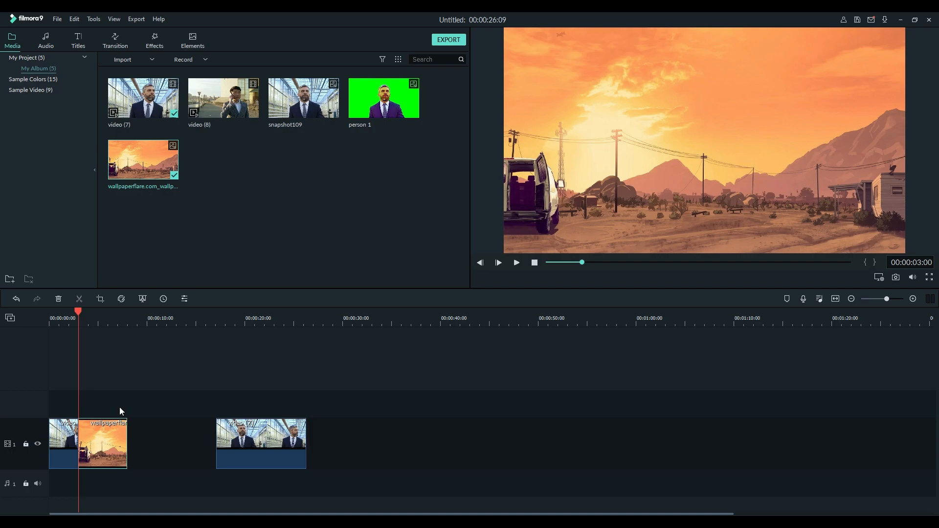
pyautogui.moveTo(413, 117); pyautogui.dragTo(81, 406)
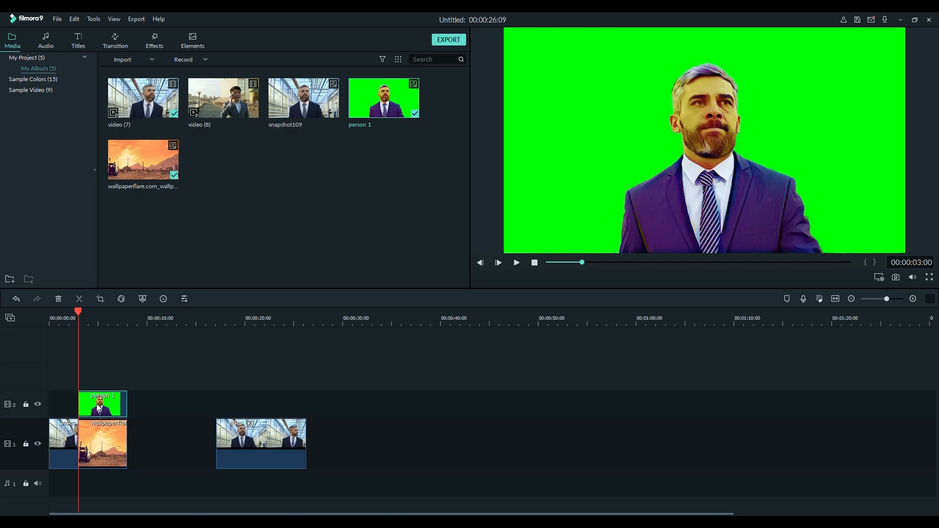
# Key out the green background of the person 1 clip with Chroma Key by sampling its green, and play back the composite.
pyautogui.doubleClick(100, 406)
pyautogui.click(31, 85)
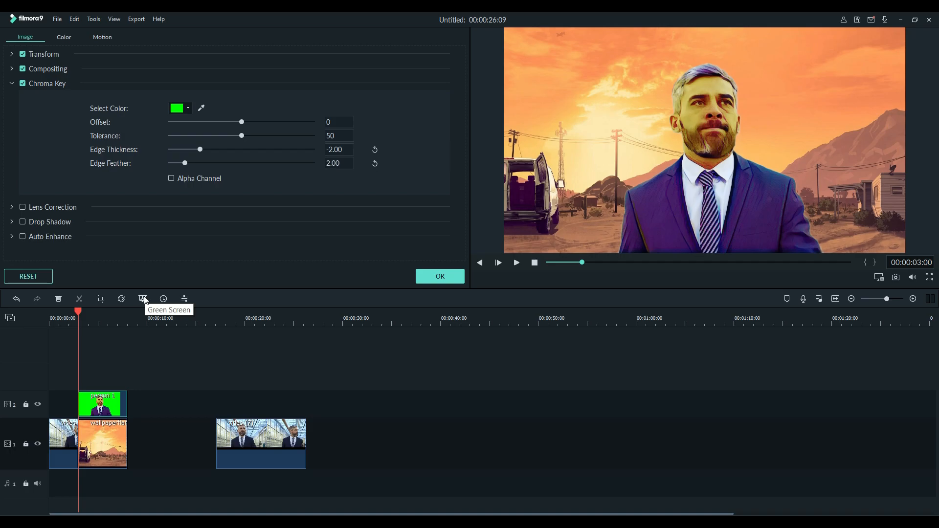
pyautogui.click(198, 107)
pyautogui.click(555, 88)
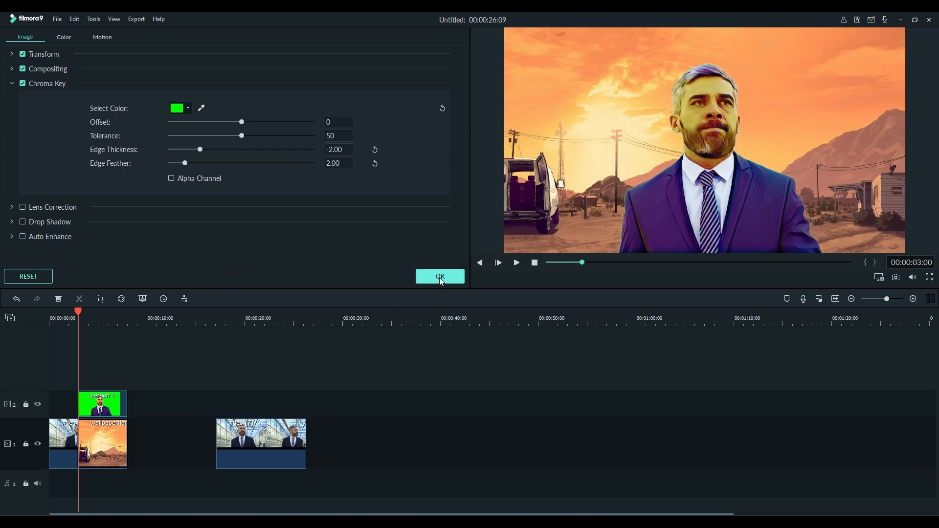
pyautogui.click(517, 263)
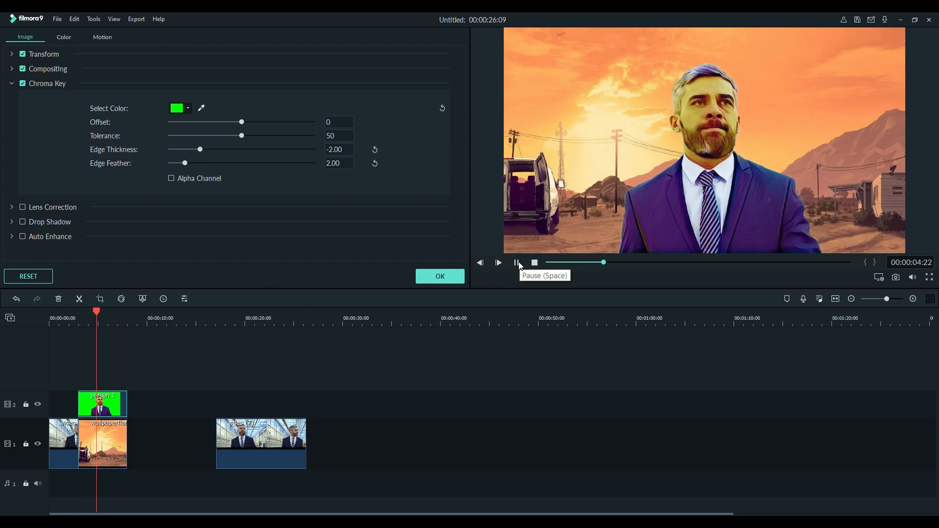
pyautogui.click(517, 263)
pyautogui.click(430, 278)
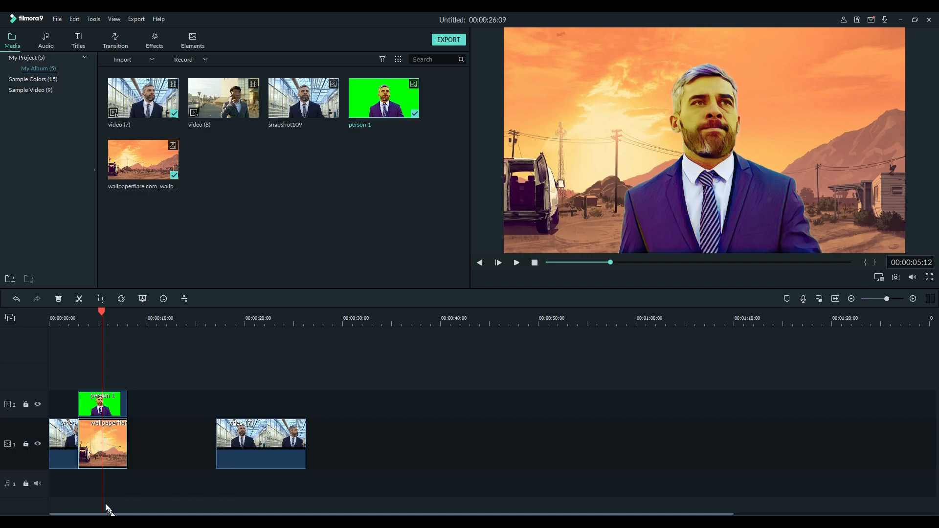
# Rotate the wallpaper clip by 4.97 and scale it to 106.21%.
pyautogui.doubleClick(118, 445)
pyautogui.click(35, 83)
pyautogui.click(43, 54)
pyautogui.moveTo(170, 77); pyautogui.dragTo(171, 77)
pyautogui.click(211, 107)
pyautogui.moveTo(213, 108); pyautogui.dragTo(206, 107)
pyautogui.moveTo(171, 79); pyautogui.dragTo(172, 78)
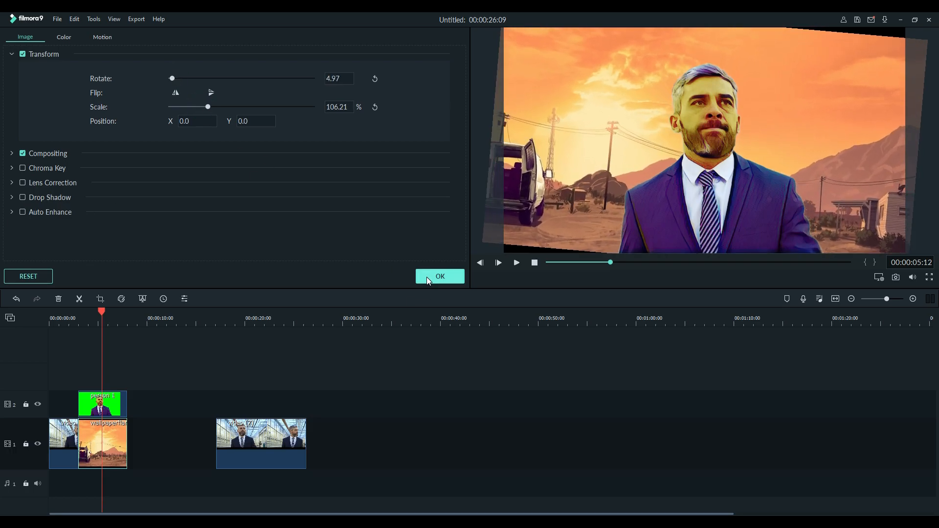
pyautogui.click(427, 275)
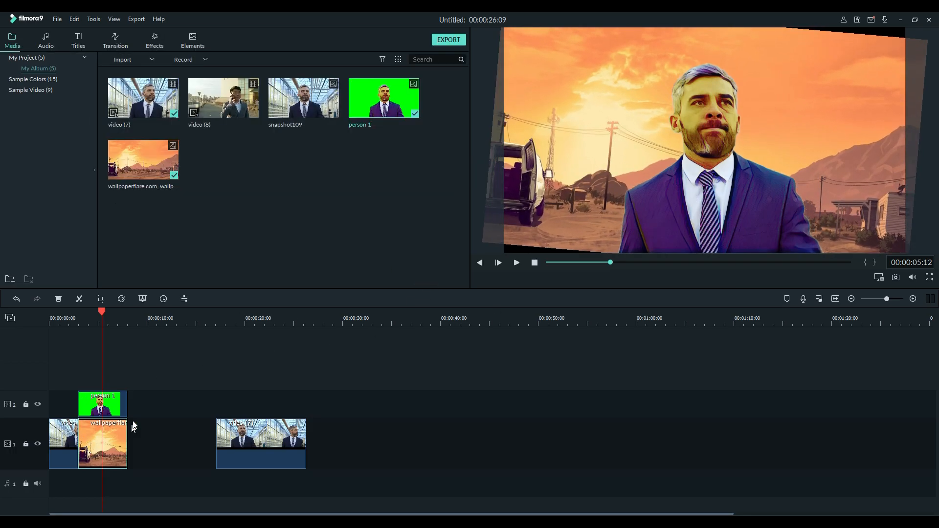
# Apply Pan & Zoom to the person 1 clip, sizing the end frame to about 3440 x 1935 in the image's lower-left corner.
pyautogui.doubleClick(109, 408)
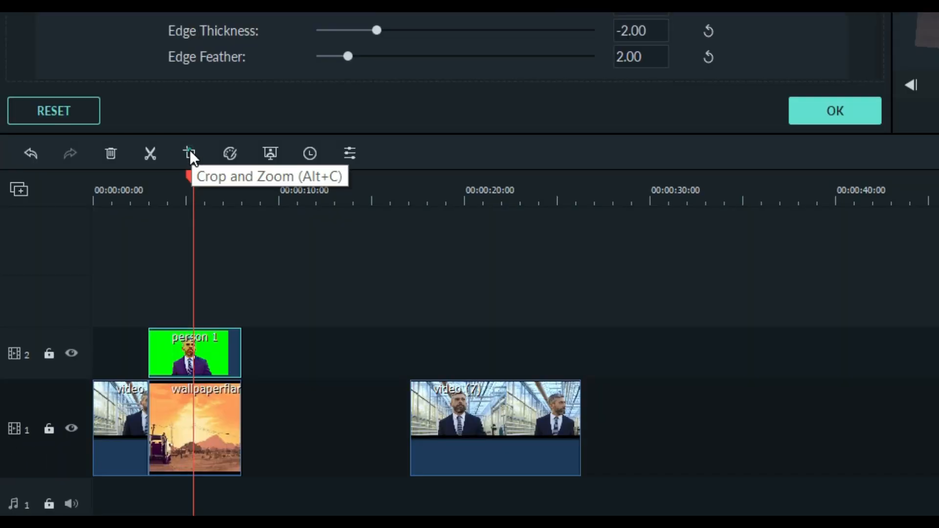
pyautogui.click(189, 151)
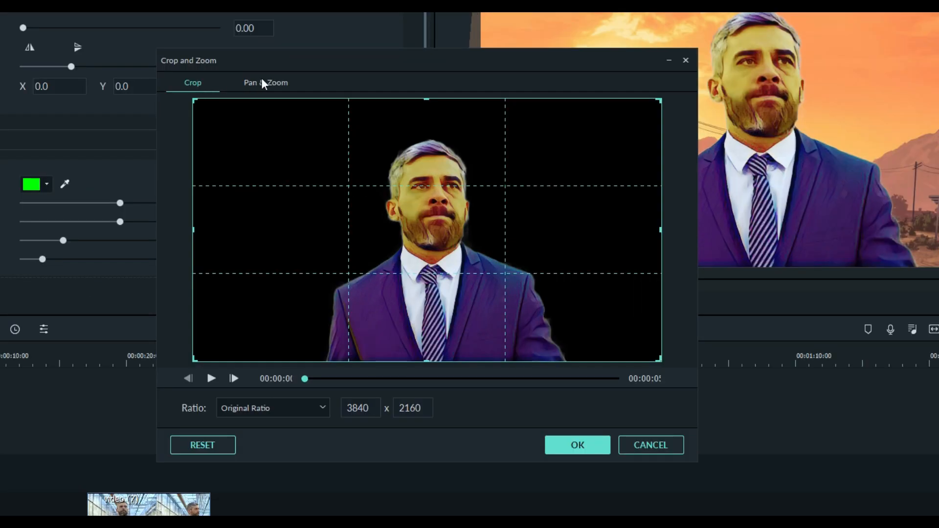
pyautogui.click(347, 118)
pyautogui.click(394, 227)
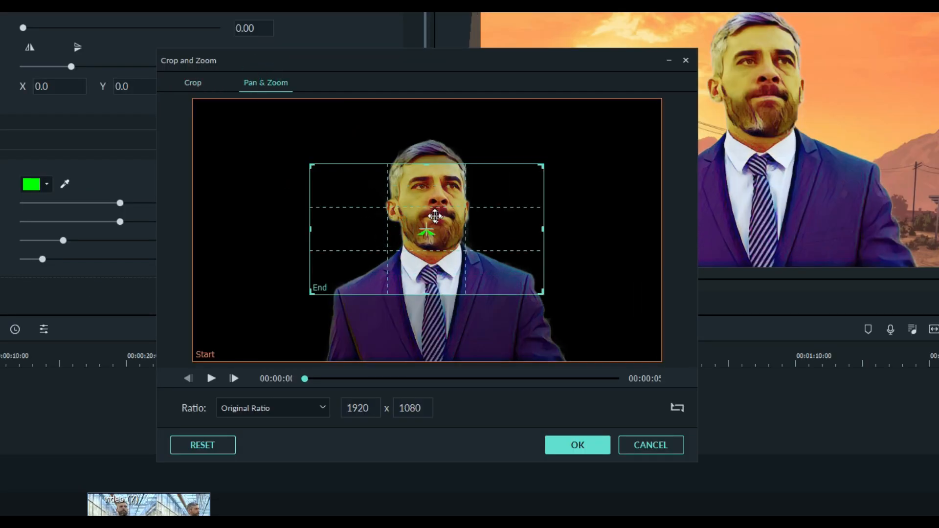
pyautogui.moveTo(310, 167); pyautogui.dragTo(194, 98)
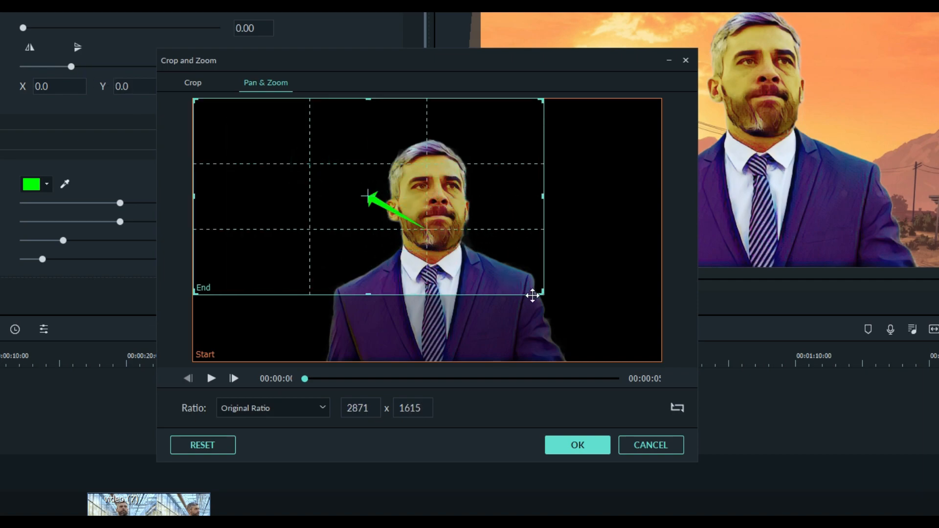
pyautogui.moveTo(541, 294); pyautogui.dragTo(608, 357)
pyautogui.moveTo(460, 285); pyautogui.dragTo(459, 362)
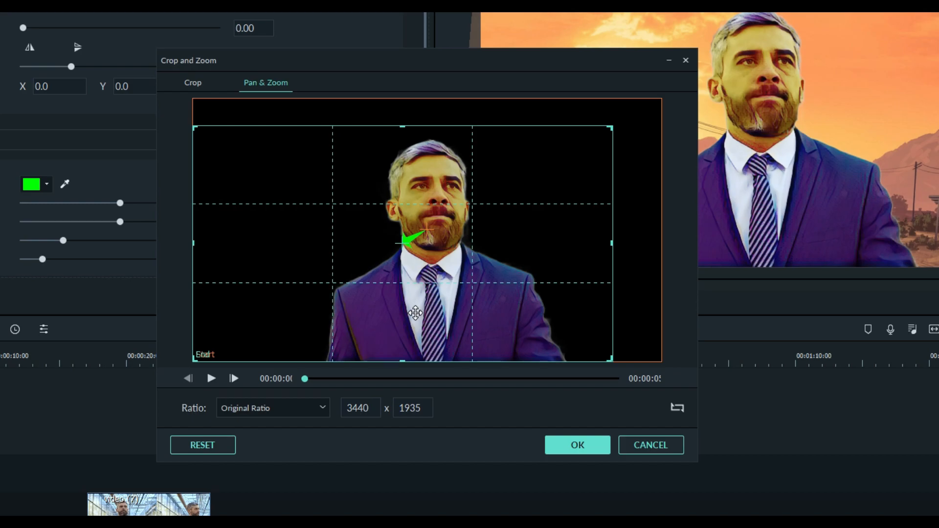
pyautogui.click(591, 444)
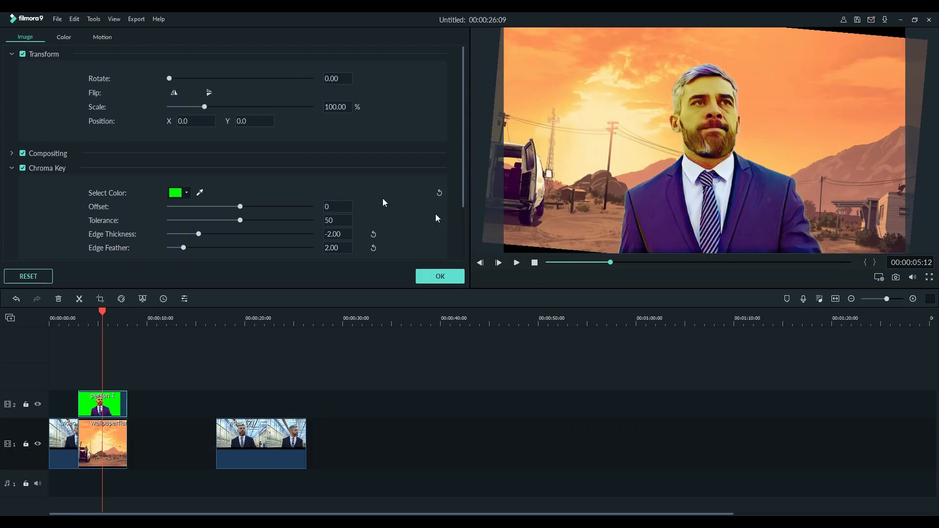
# Apply Pan & Zoom to the wallpaper clip with an end frame slightly smaller than the full image.
pyautogui.click(113, 440)
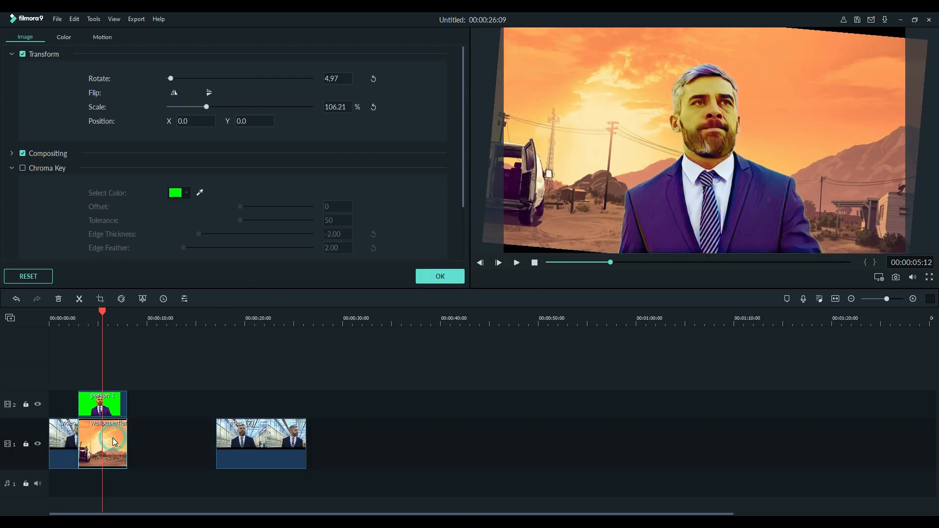
pyautogui.click(102, 299)
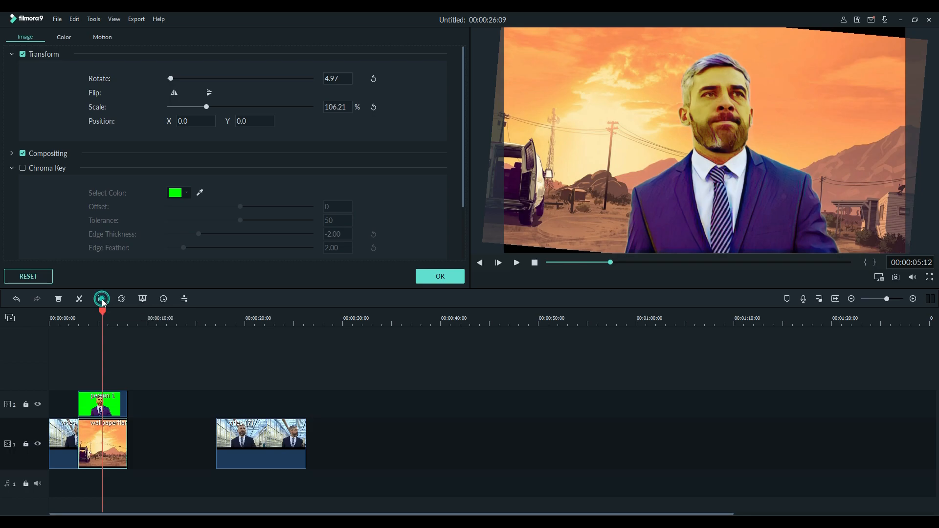
pyautogui.click(338, 120)
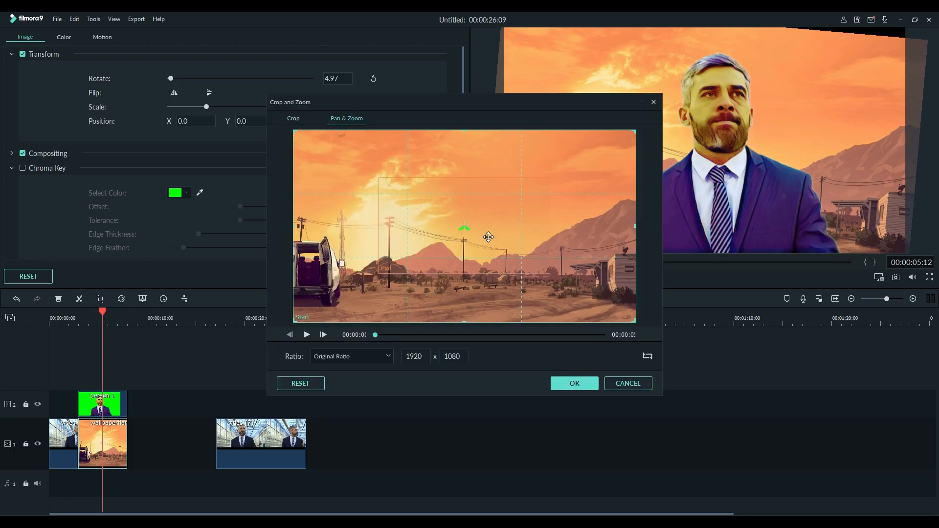
pyautogui.moveTo(549, 272); pyautogui.dragTo(596, 302)
pyautogui.moveTo(462, 285); pyautogui.dragTo(454, 308)
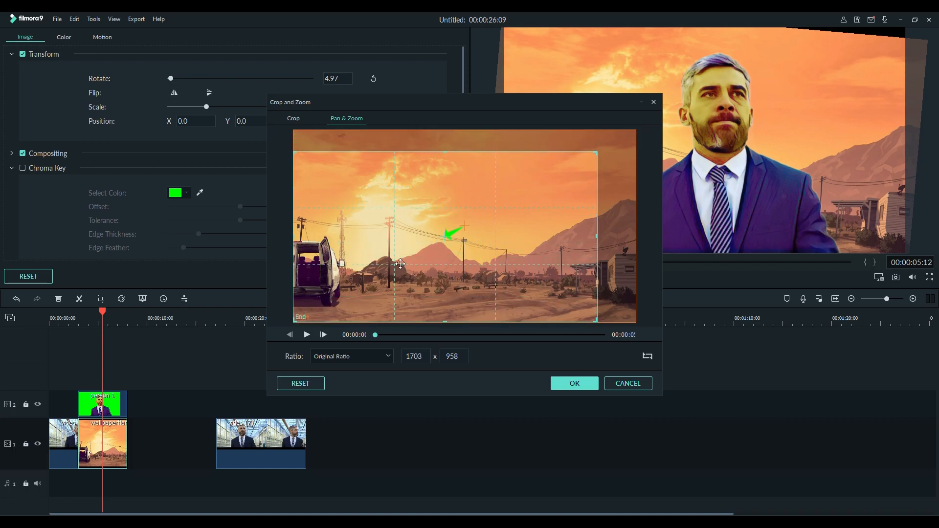
pyautogui.moveTo(596, 153); pyautogui.dragTo(608, 146)
pyautogui.click(574, 383)
# Play back the animated freeze-frame section and move the second video (7) segment directly against the end of the wallpaper clip.
pyautogui.moveTo(102, 309); pyautogui.dragTo(81, 320)
pyautogui.click(60, 324)
pyautogui.press('space')
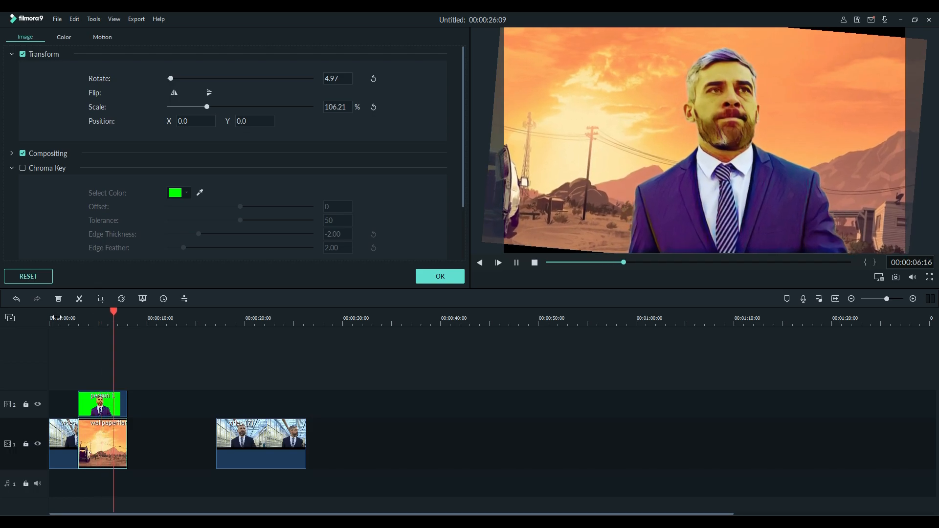
pyautogui.press('space')
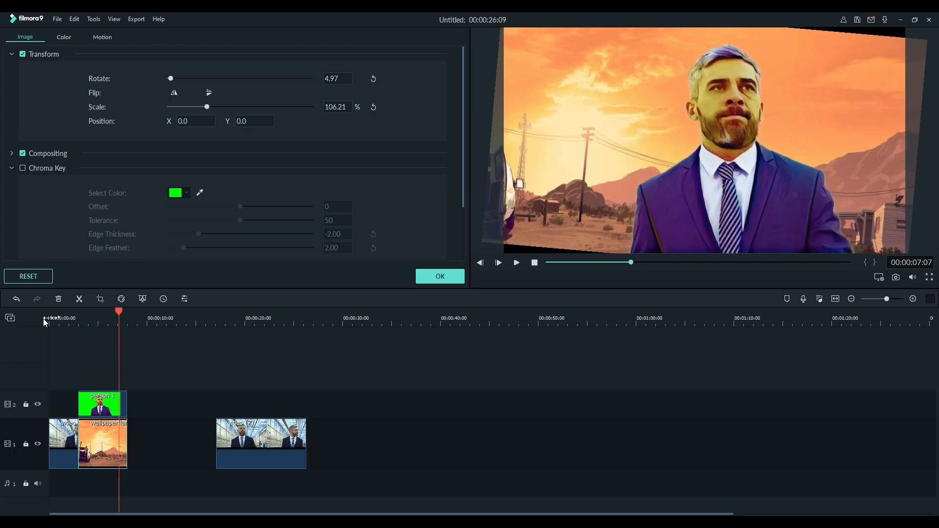
pyautogui.click(77, 321)
pyautogui.press('space')
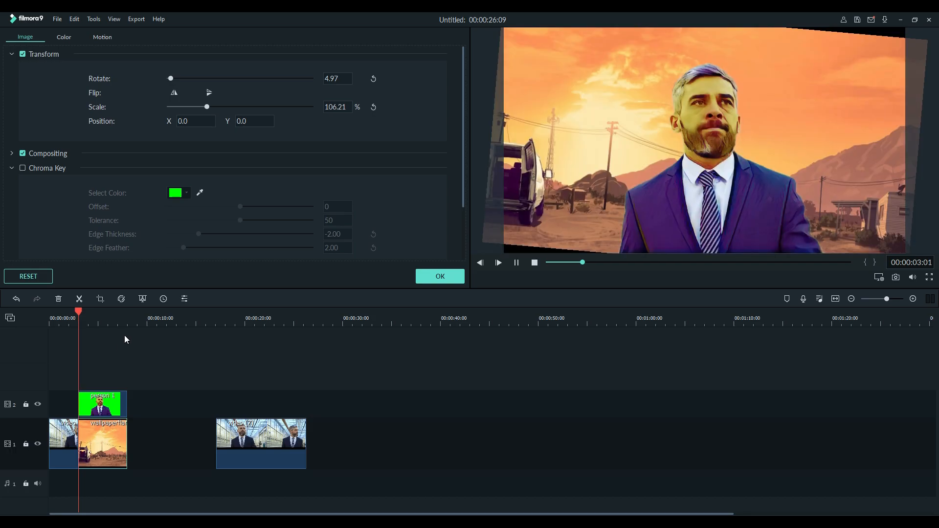
pyautogui.moveTo(230, 432); pyautogui.dragTo(161, 435)
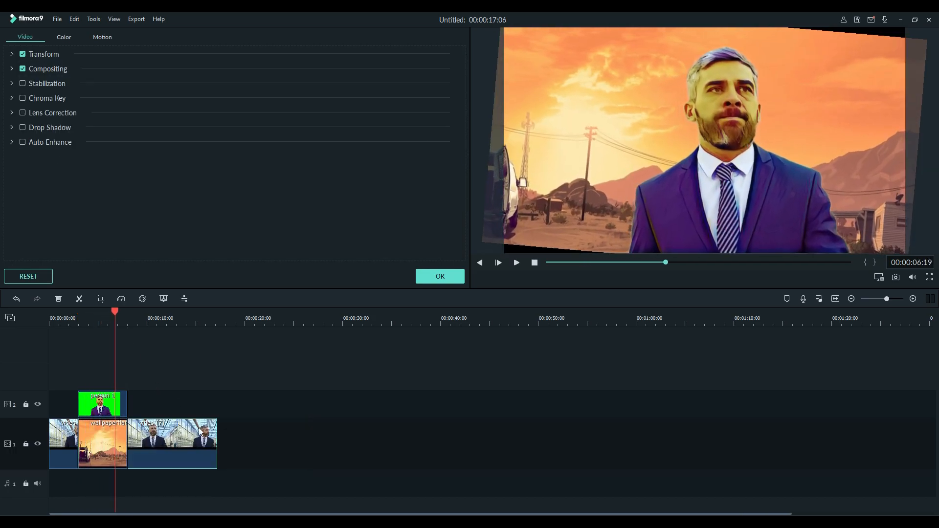
pyautogui.click(234, 354)
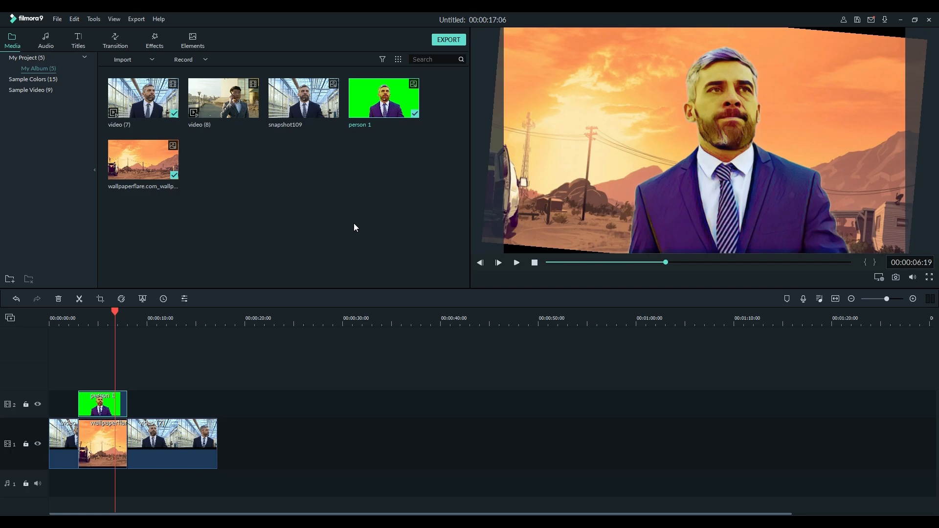
# Add the Title 29 template on track 3 above the person 1 clip, starting with it, and place the playhead at 00:00:04:21 within the title.
pyautogui.click(79, 40)
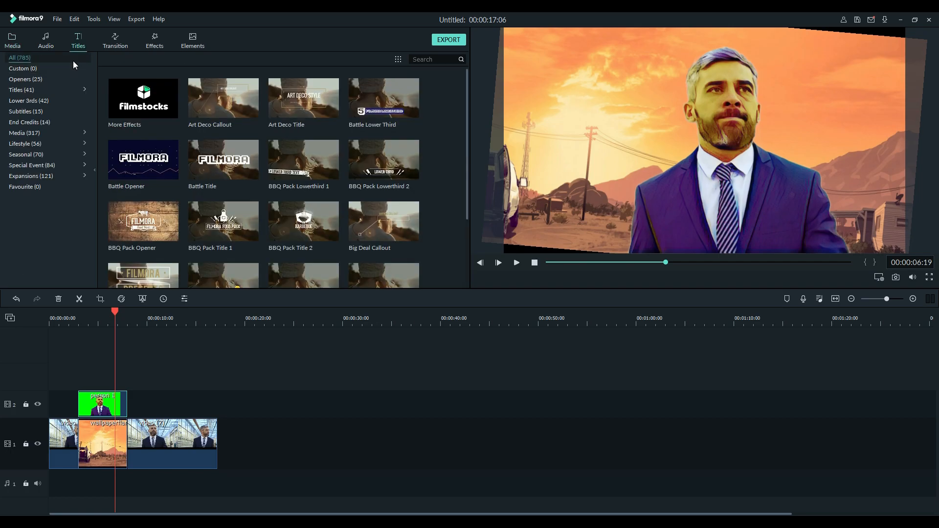
pyautogui.click(37, 94)
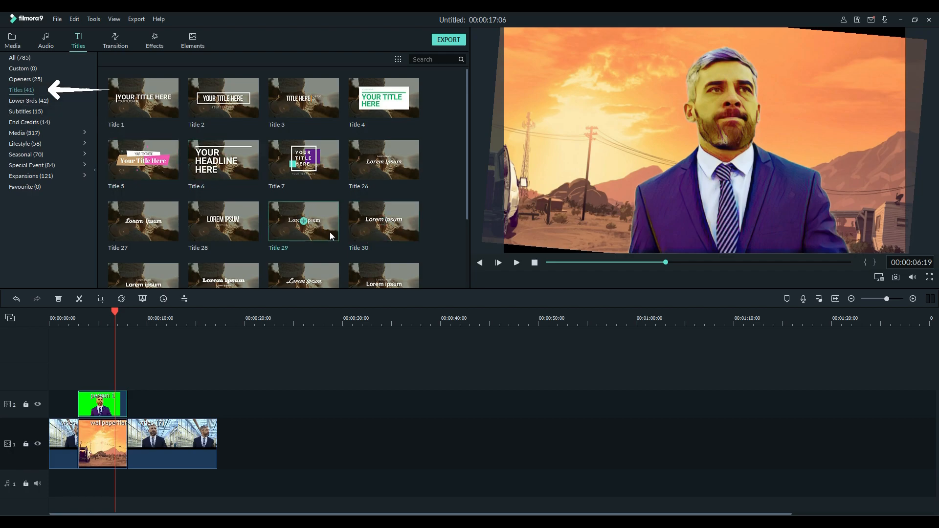
pyautogui.scroll(-2, 330, 232)
pyautogui.click(331, 136)
pyautogui.moveTo(331, 136); pyautogui.dragTo(81, 374)
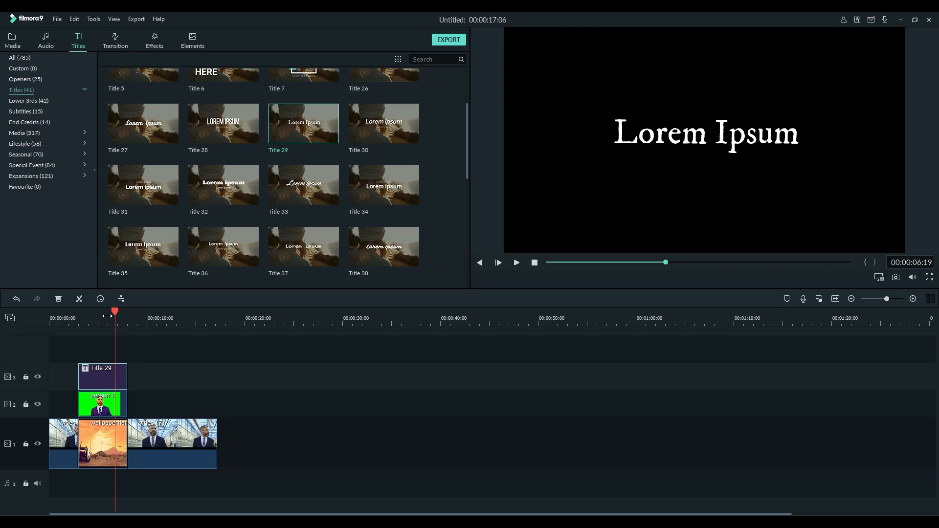
pyautogui.moveTo(114, 310); pyautogui.dragTo(96, 312)
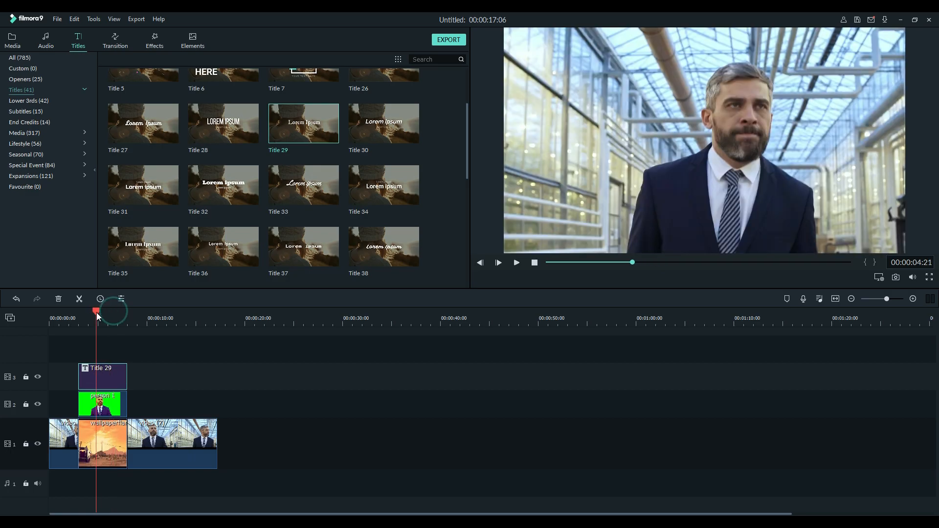
# Replace the Title 29 clip's placeholder text with the character's first name in capitals and tilt the title slightly counterclockwise.
pyautogui.doubleClick(115, 375)
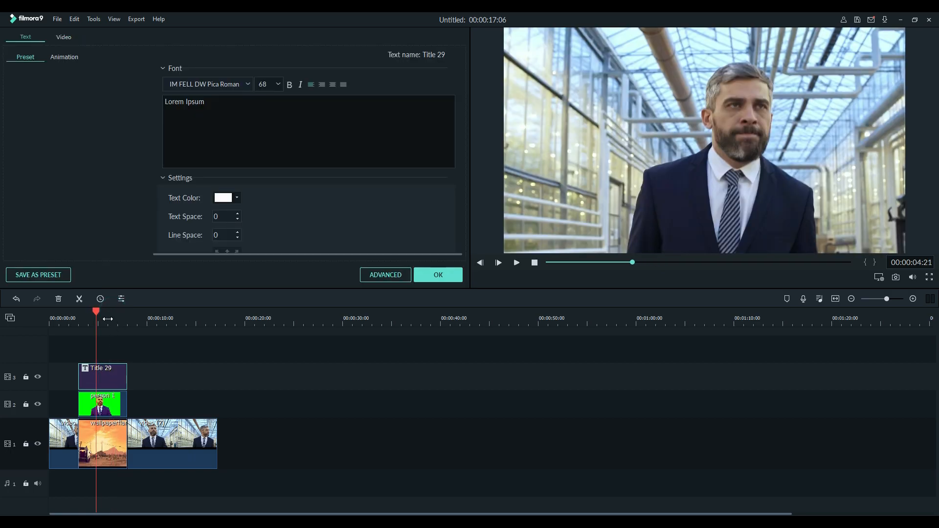
pyautogui.click(323, 148)
pyautogui.hotkey('ctrl', 'a')
pyautogui.write('DAVE')
pyautogui.scroll(-5, 324, 148)
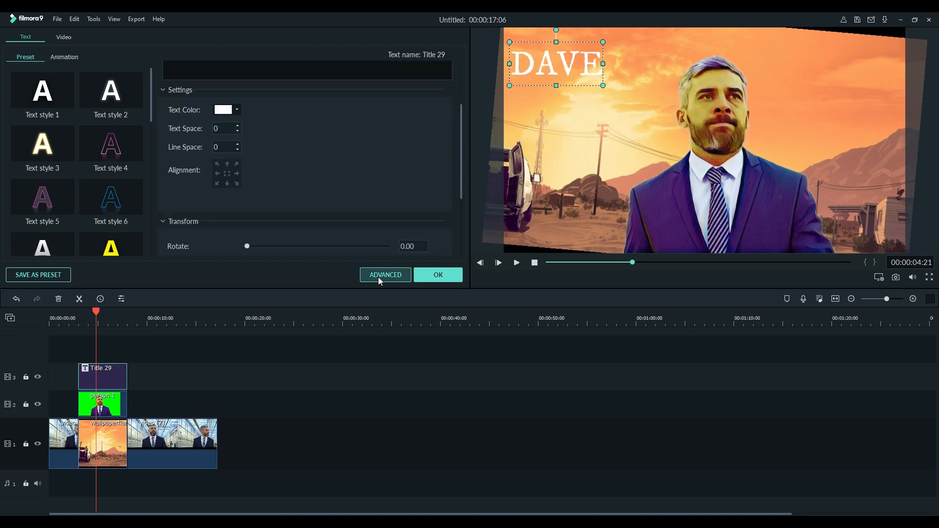
pyautogui.moveTo(245, 188); pyautogui.dragTo(383, 188)
# Add a black text border to the title in the advanced text settings.
pyautogui.click(385, 274)
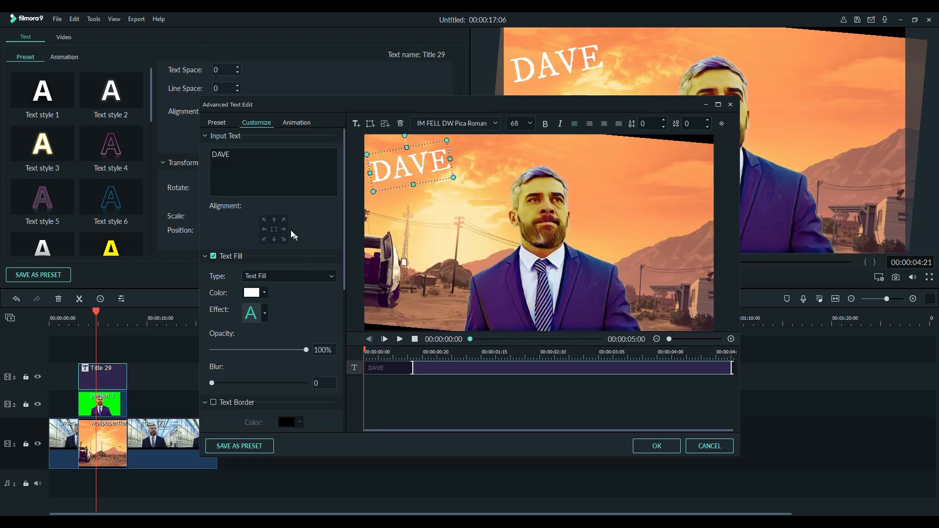
pyautogui.scroll(-4, 285, 348)
pyautogui.click(299, 305)
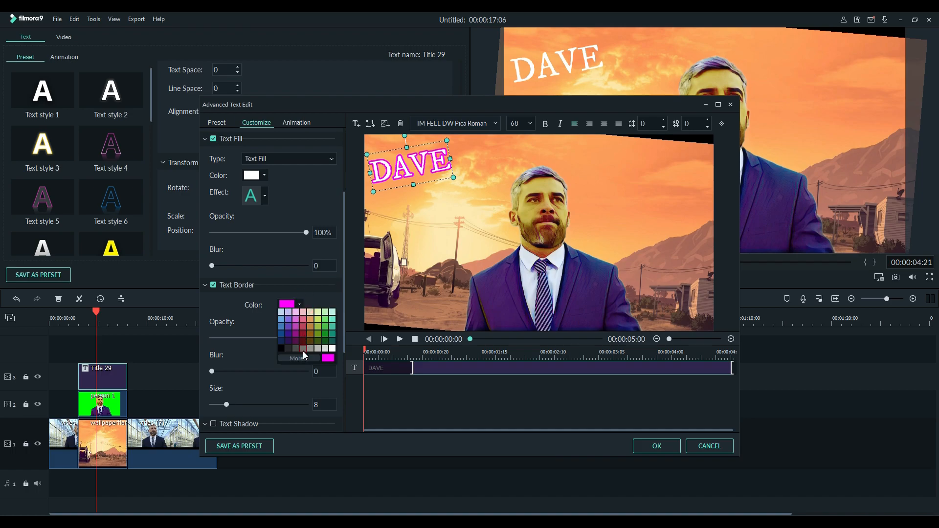
pyautogui.click(281, 356)
pyautogui.scroll(-1, 286, 293)
# Set the title border's size to 13, blur to 4 and opacity to 73%, and apply the advanced text edits.
pyautogui.moveTo(223, 376); pyautogui.dragTo(238, 374)
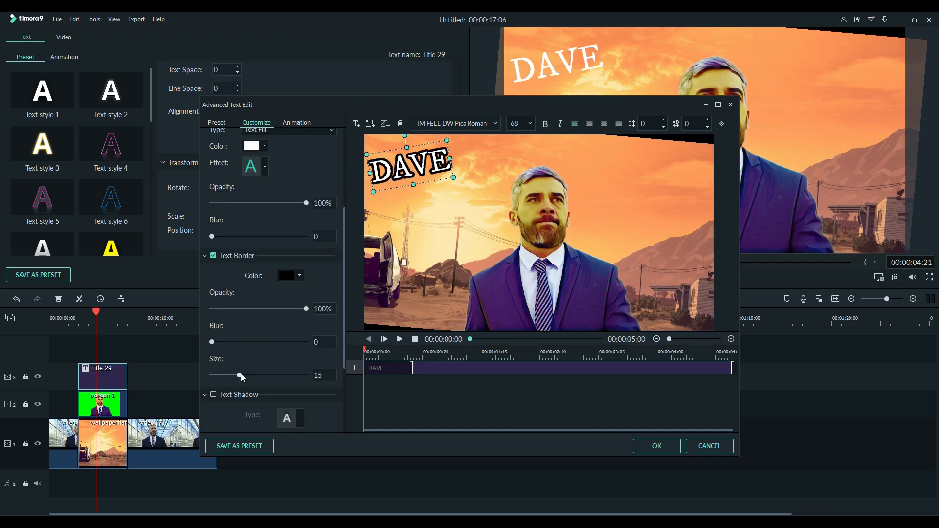
pyautogui.moveTo(212, 342); pyautogui.dragTo(247, 342)
pyautogui.moveTo(306, 309); pyautogui.dragTo(280, 309)
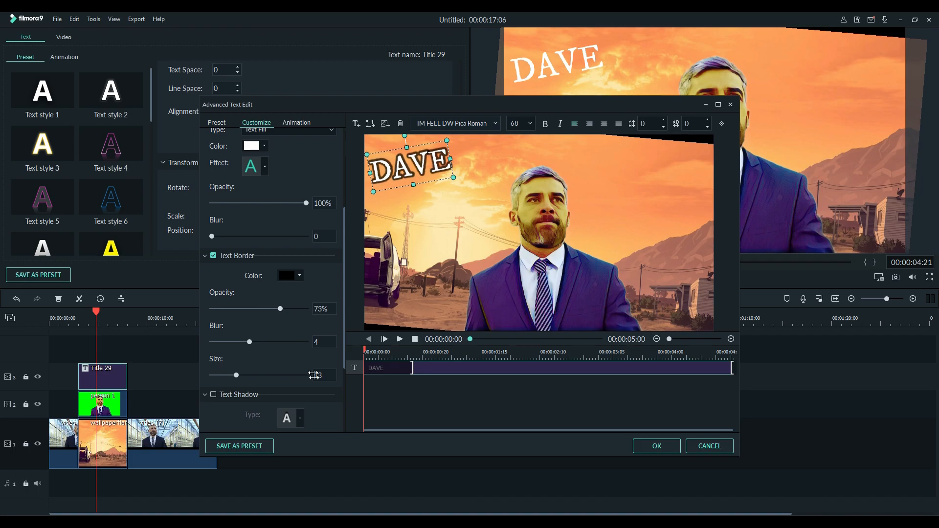
pyautogui.moveTo(345, 271); pyautogui.dragTo(351, 212)
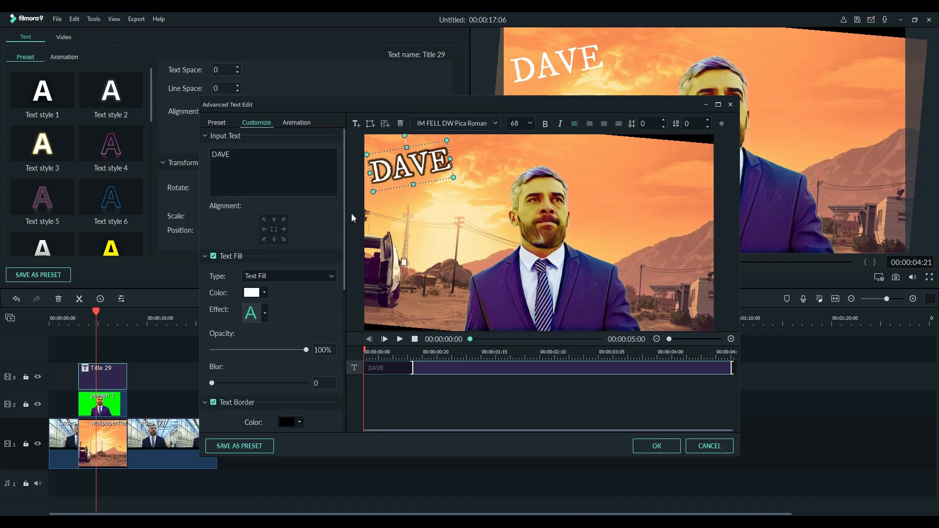
pyautogui.click(653, 445)
# Change the title's font to Gill Sans Ultra Bold.
pyautogui.scroll(3, 335, 162)
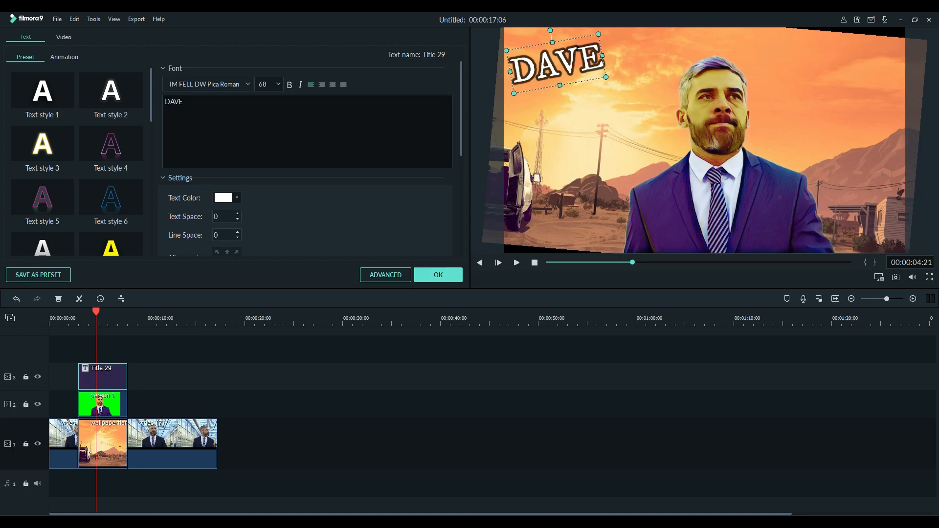
pyautogui.click(247, 83)
pyautogui.scroll(1, 252, 156)
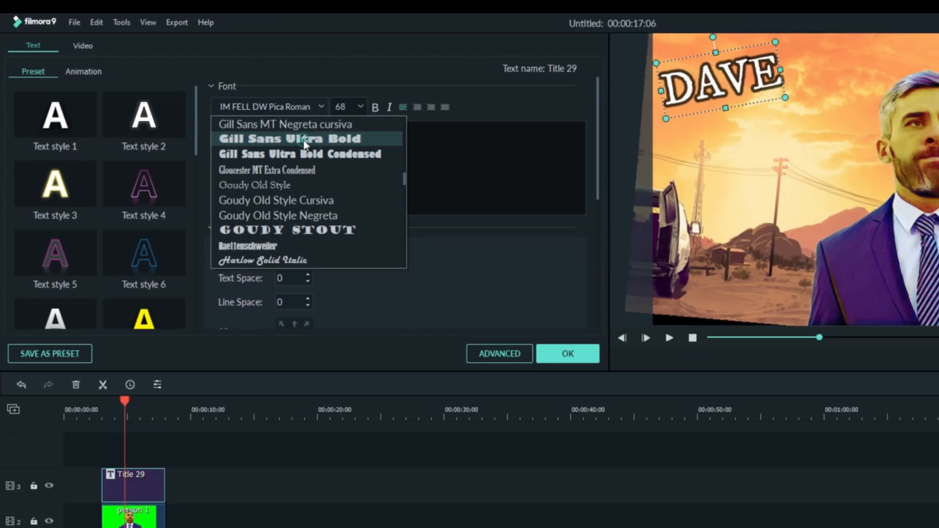
pyautogui.click(430, 193)
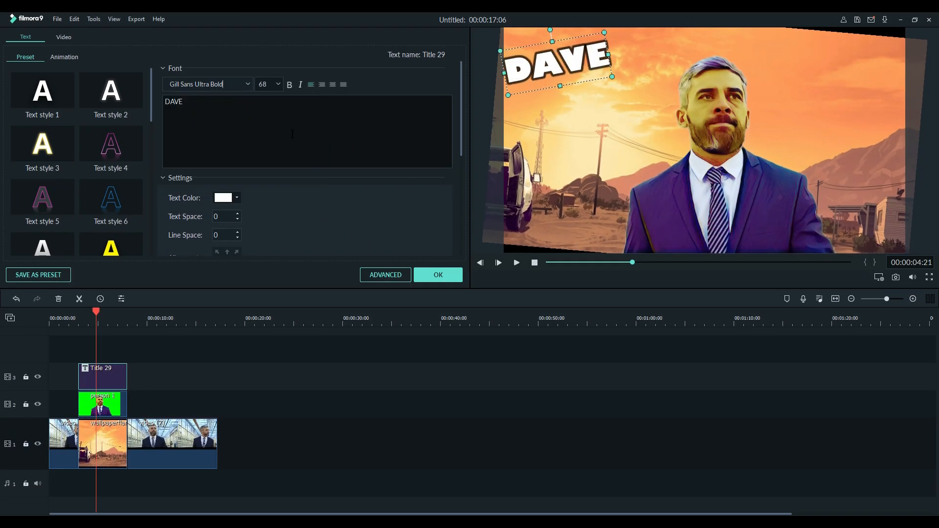
# Play back the edited intro from the beginning of the timeline to review the title and motion.
pyautogui.press('Home')
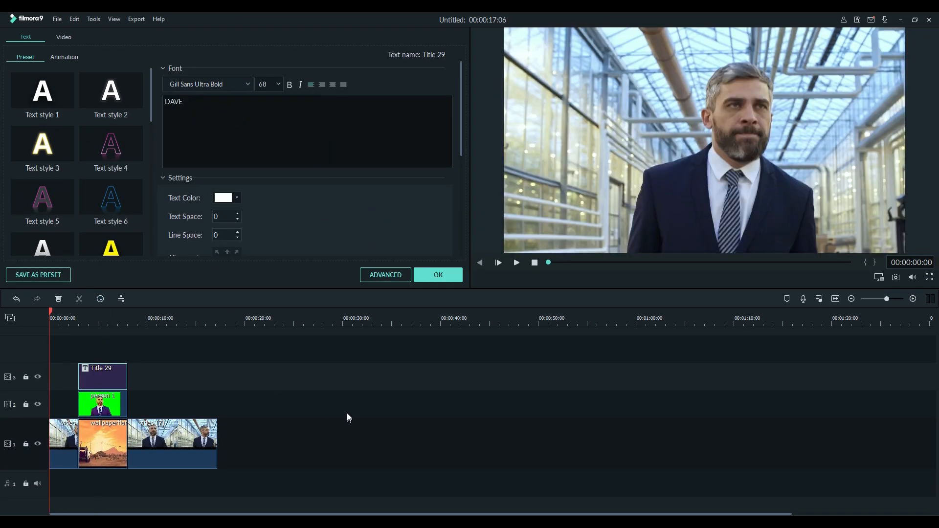
pyautogui.press('space')
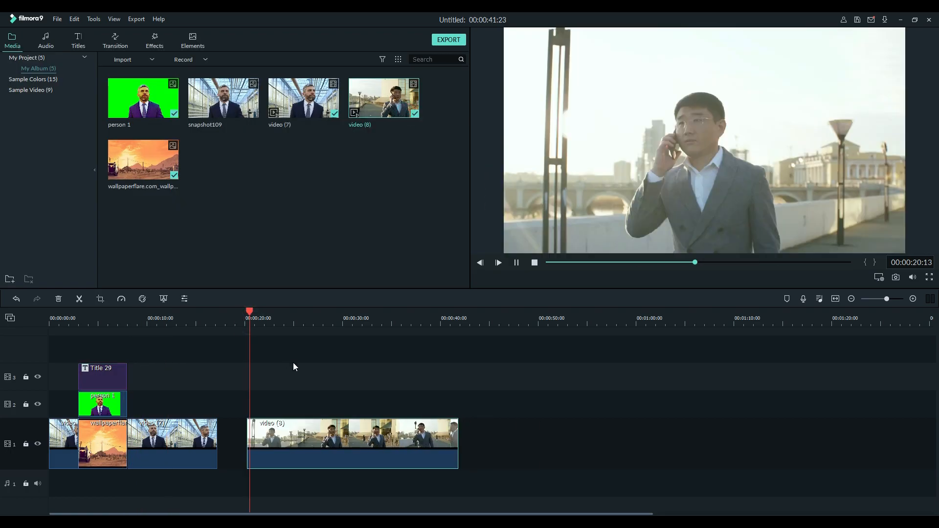
# Stop playback at 00:00:22:24 within the video (8) clip.
pyautogui.click(480, 263)
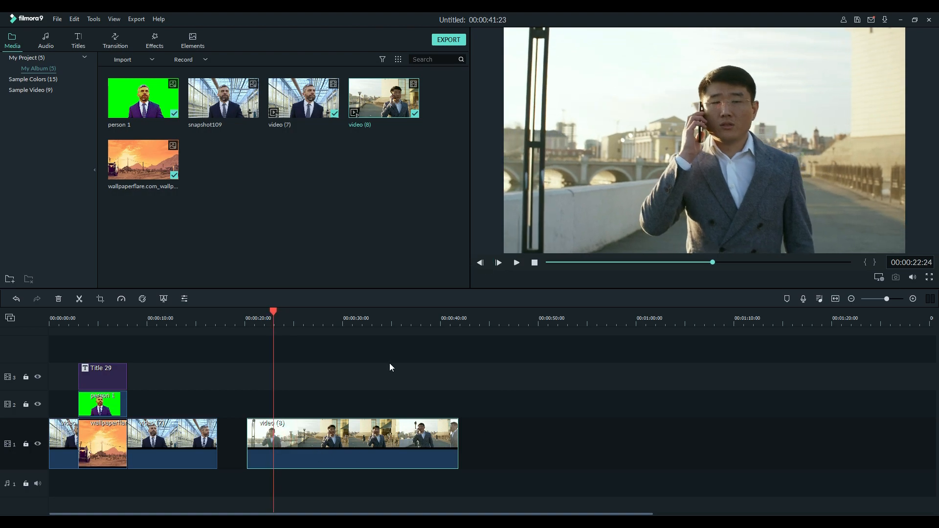